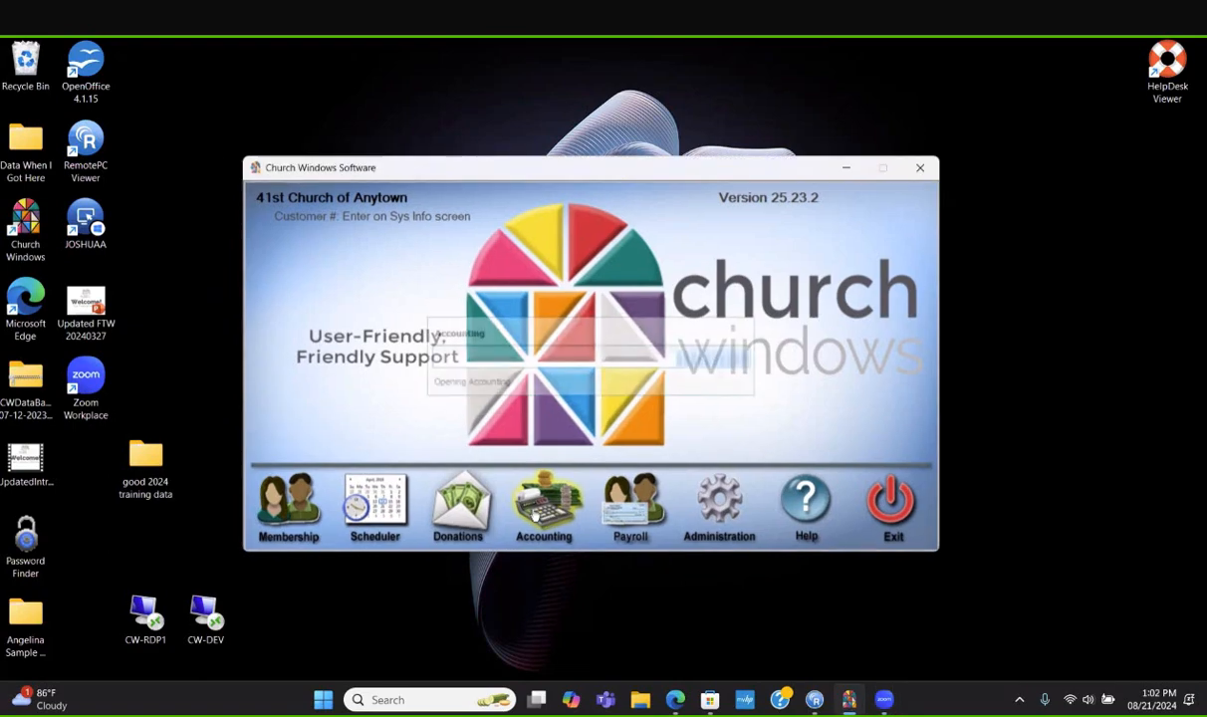
Open the Accounting module of the church software.
left_click(535, 515)
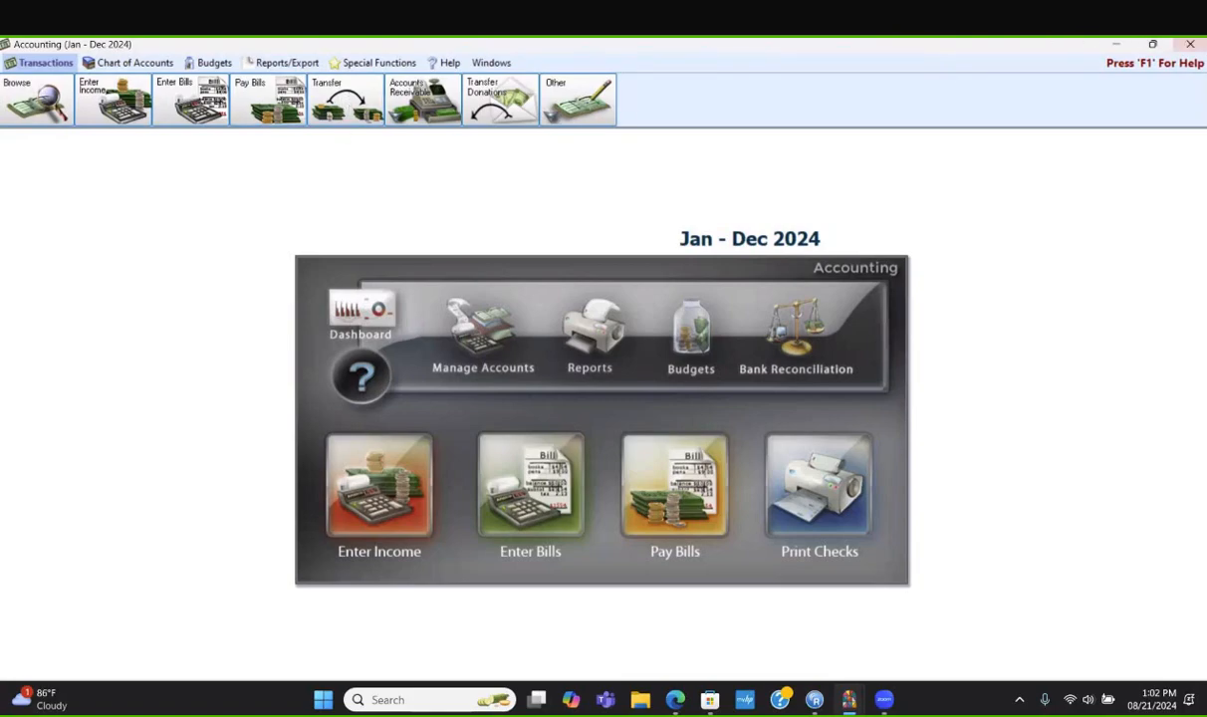
left_click(1189, 44)
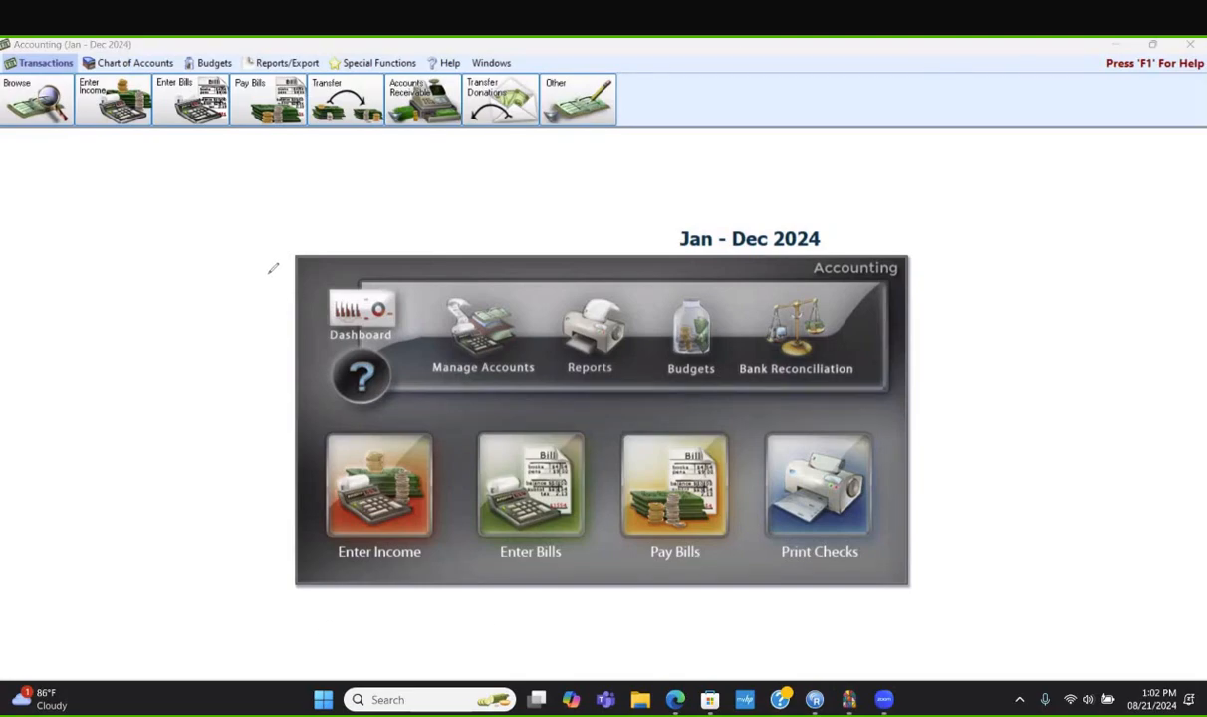
mouse_move(205, 326)
left_mouse_down()
mouse_move(339, 139)
mouse_move(338, 186)
left_mouse_up()
left_click_drag(339, 142, 256, 161)
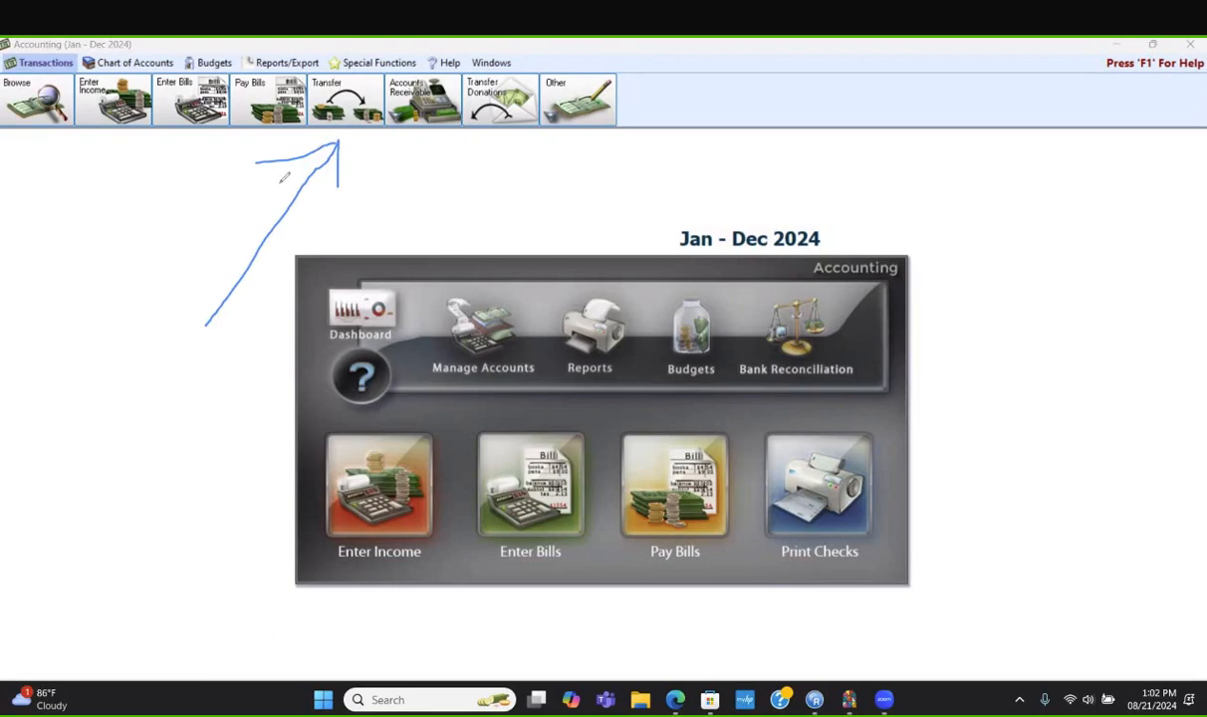
left_click_drag(339, 141, 335, 200)
left_click(889, 447)
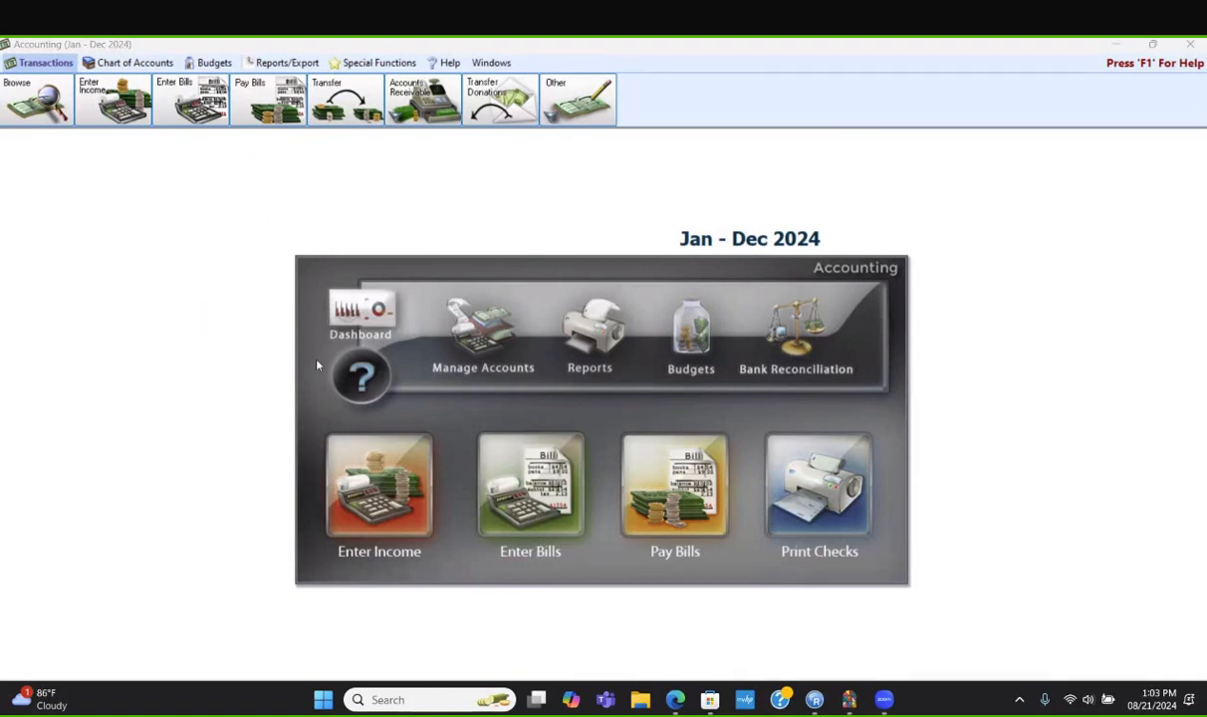
Start a new account transfer and set Huntington Bank Checking as the account the money comes from.
left_click(334, 104)
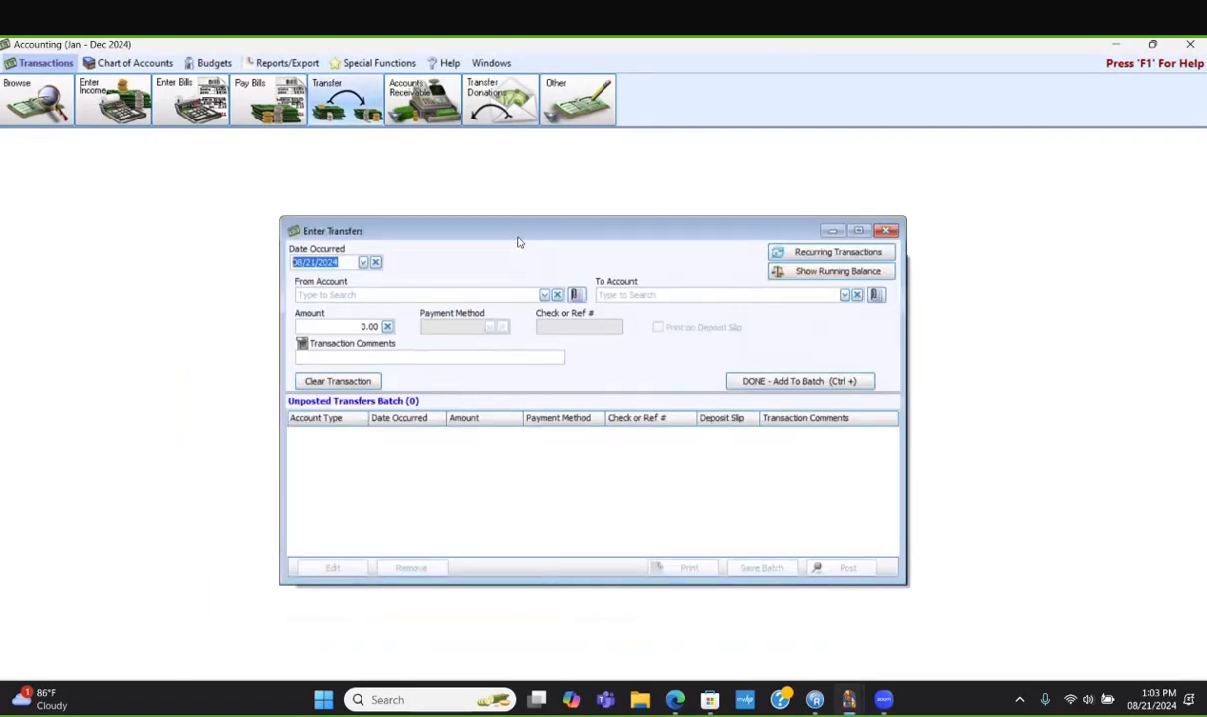
left_click_drag(520, 233, 524, 238)
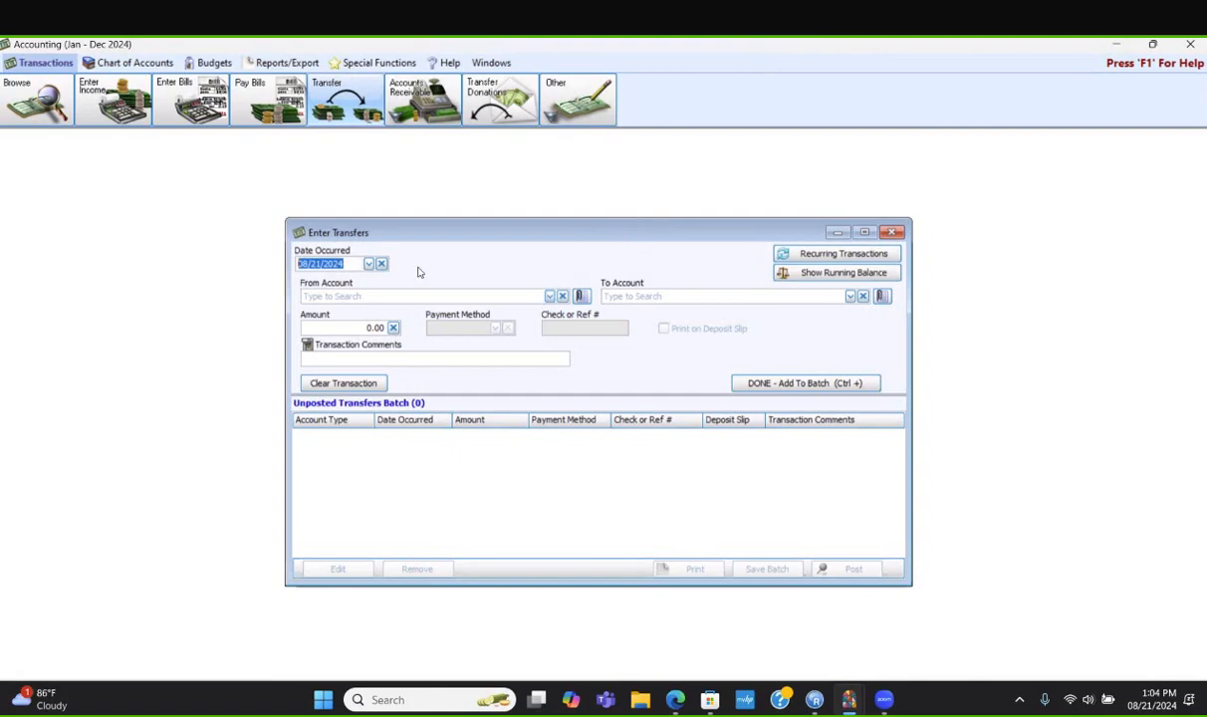
left_click(549, 298)
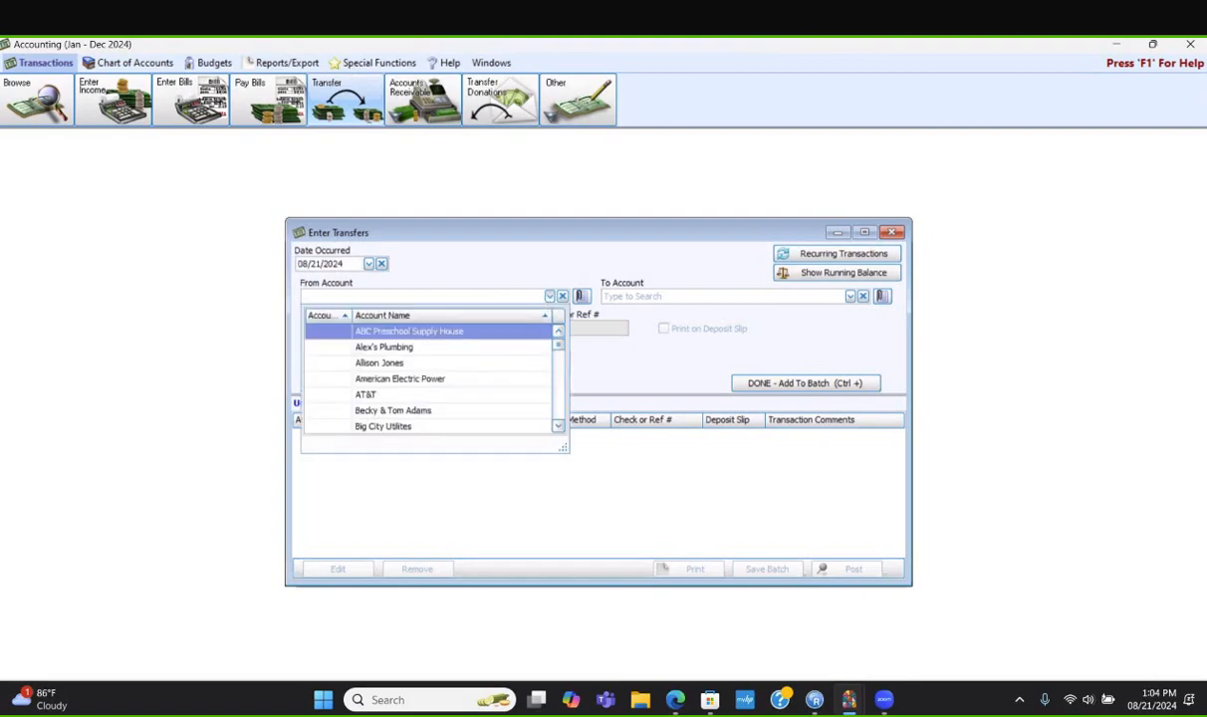
type("huntin")
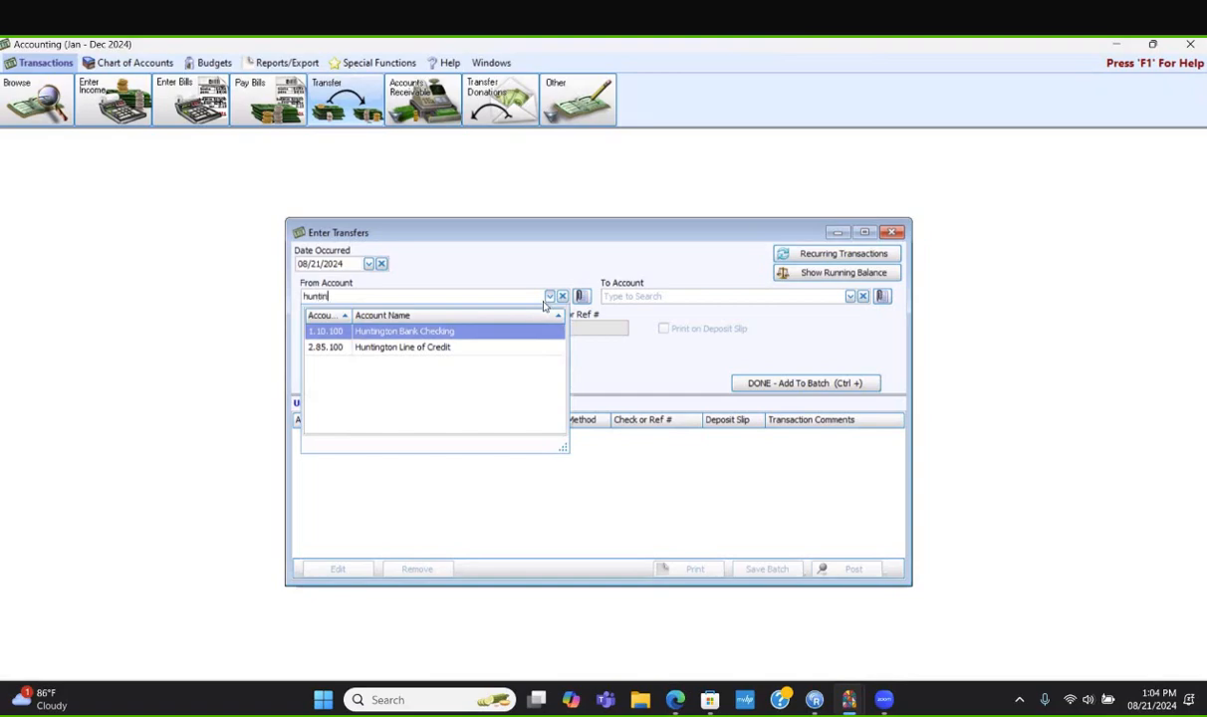
key("Return")
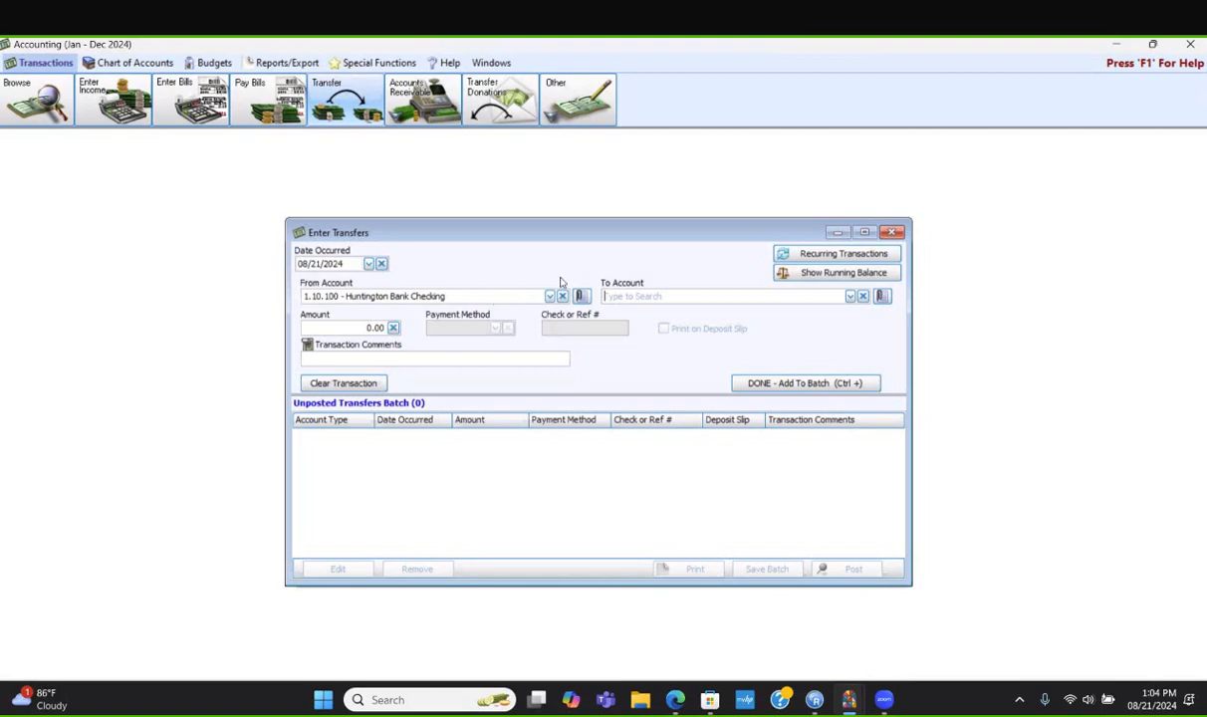
Set Fifth Third Savings as the account receiving the transfer.
left_click(850, 297)
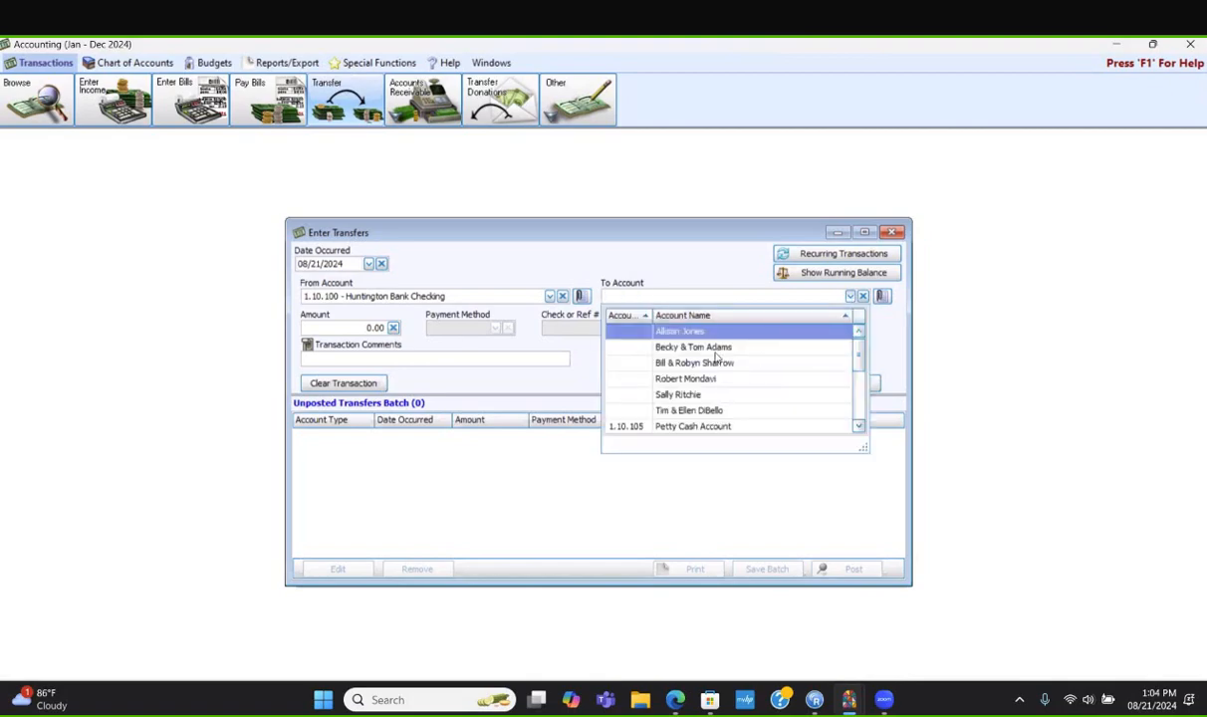
scroll(715, 356, "down", 4)
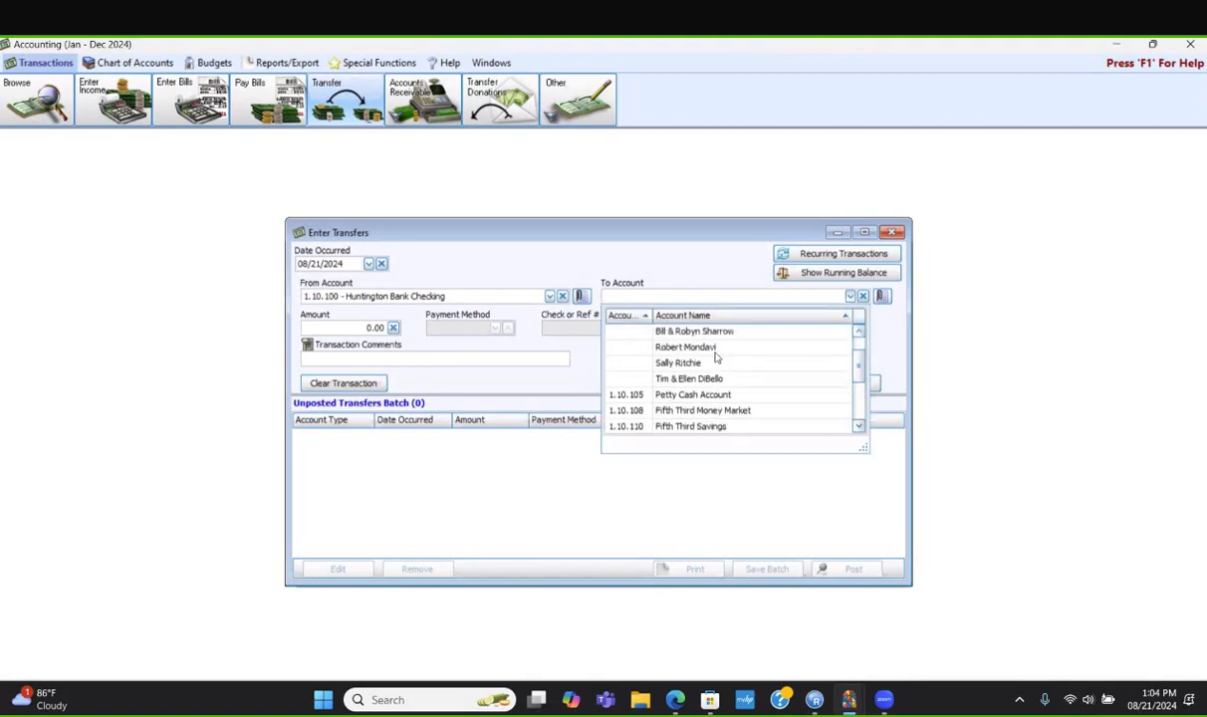
scroll(715, 356, "down", 1)
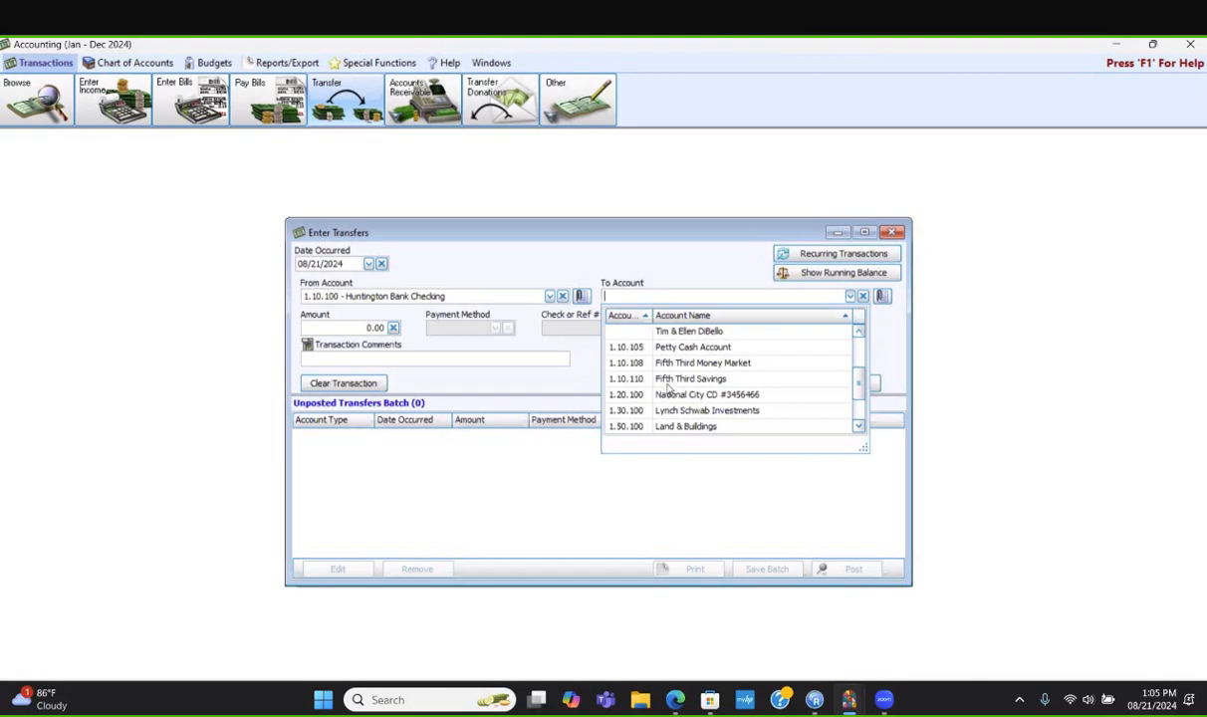
scroll(691, 403, "down", 1)
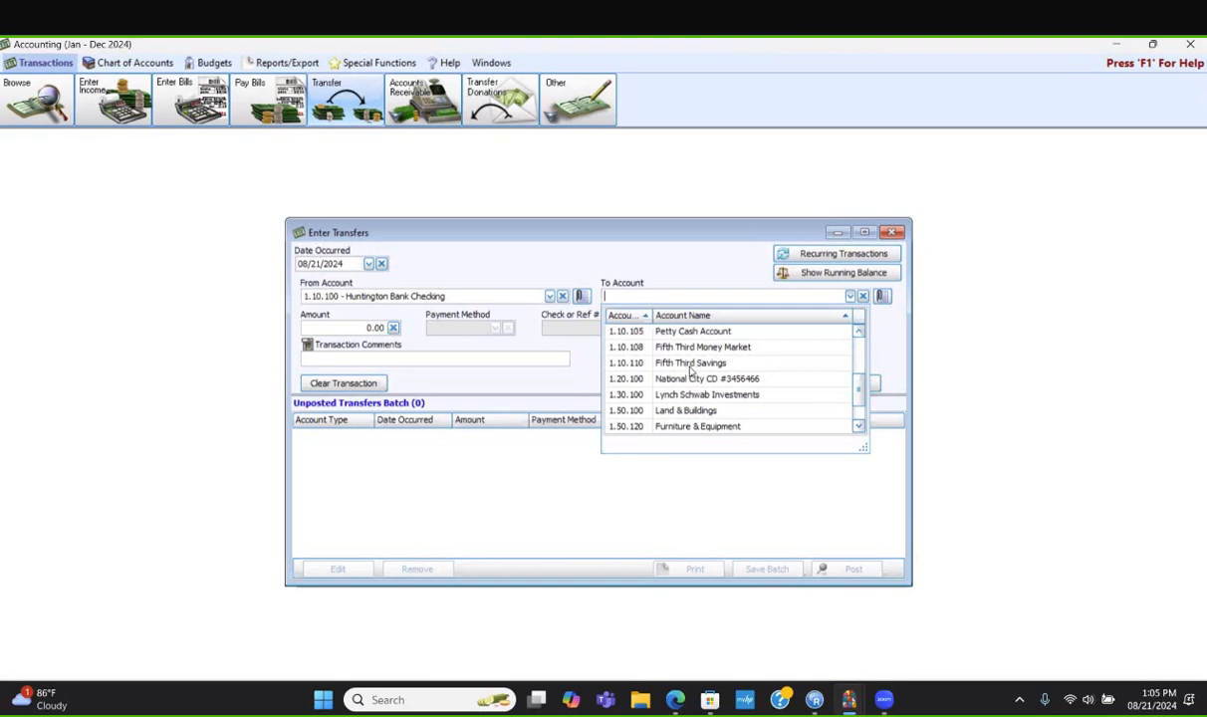
left_click(691, 364)
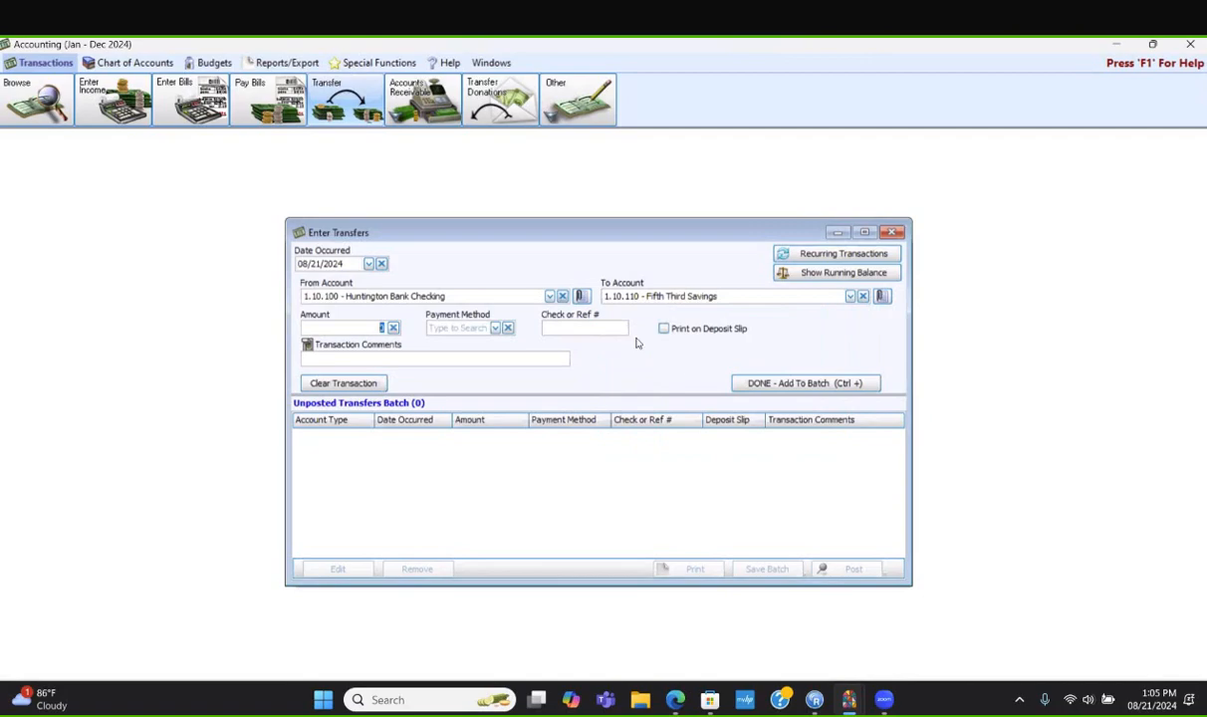
Set the transfer amount to 5,000.00 with Computer Check as payment method and add it to the batch.
type("5000.00")
left_click(495, 328)
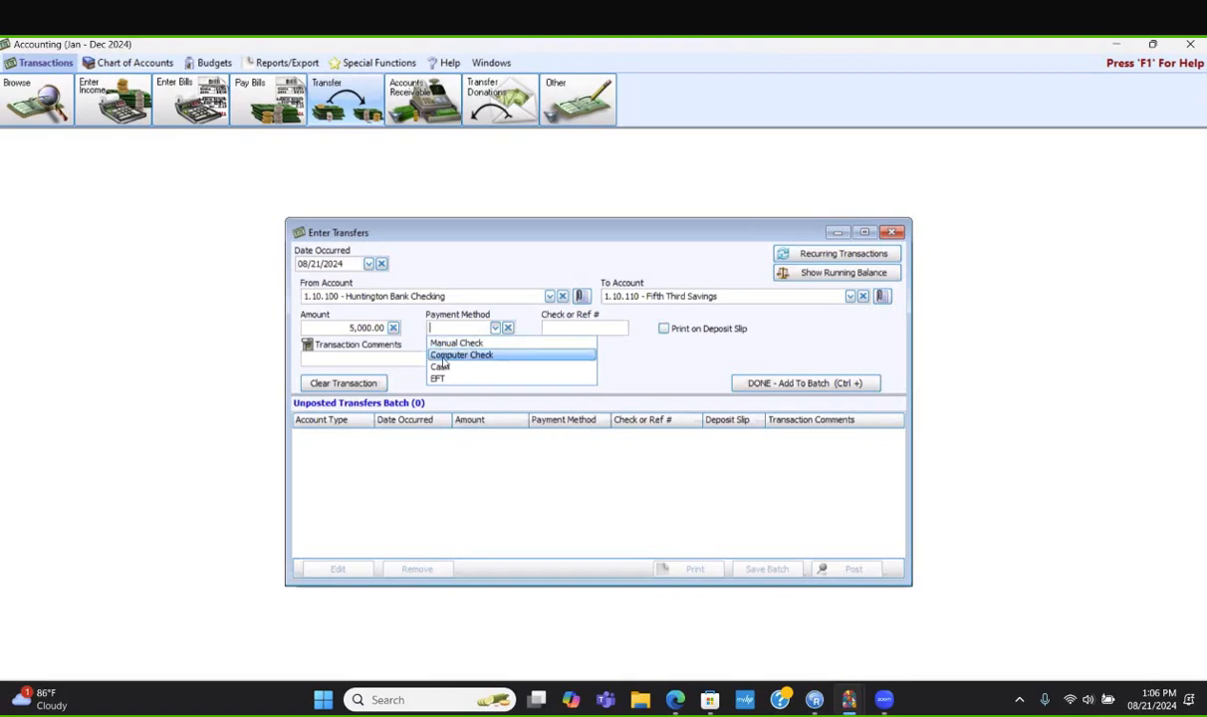
left_click(442, 358)
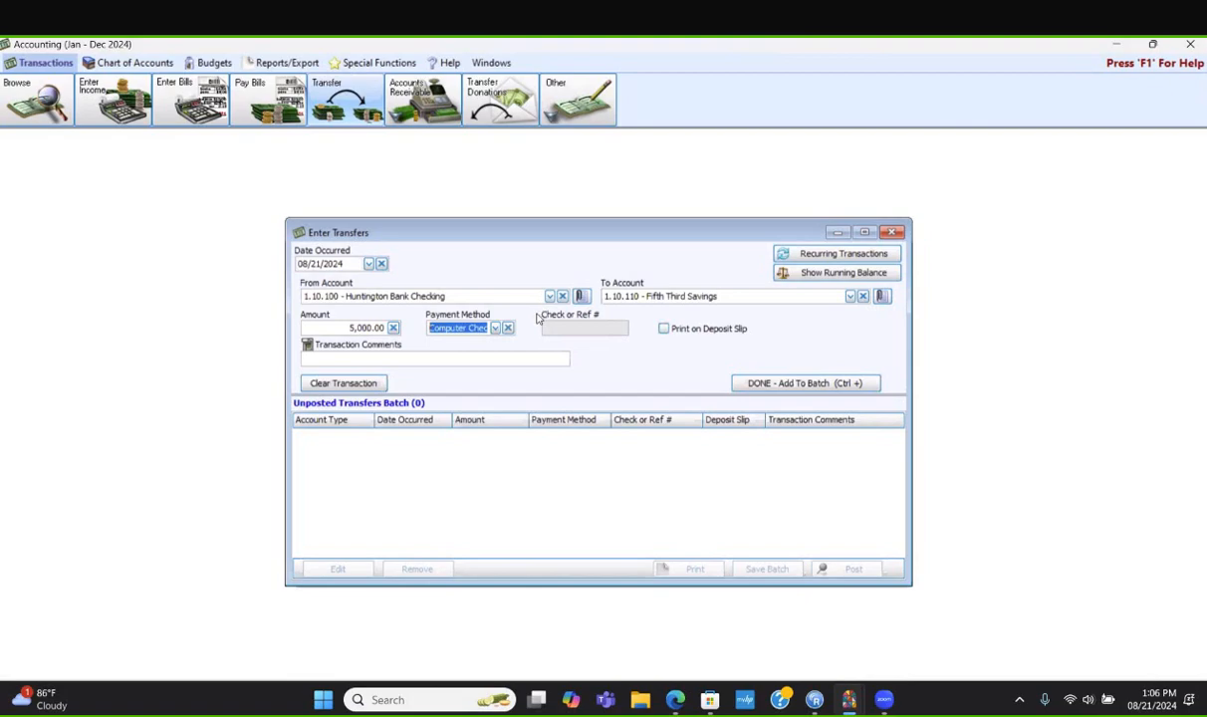
left_click(468, 361)
left_click(790, 384)
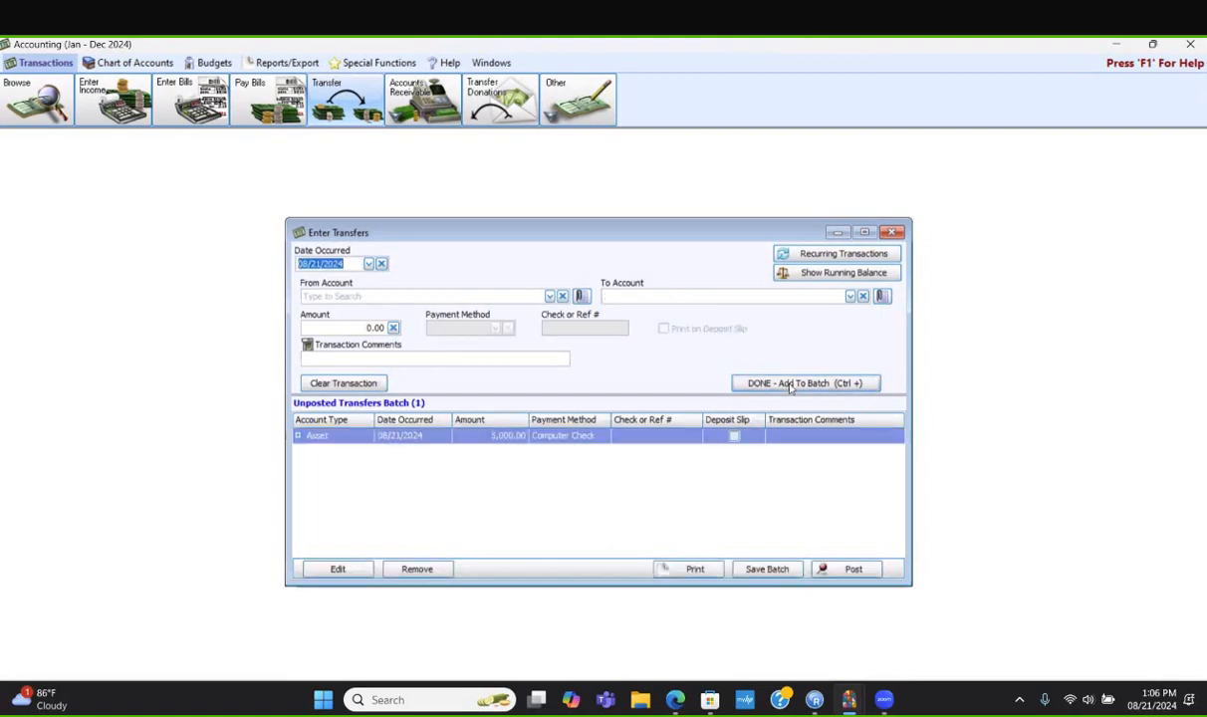
Show the running balances for the batched transfer beside the entry form.
left_click(831, 273)
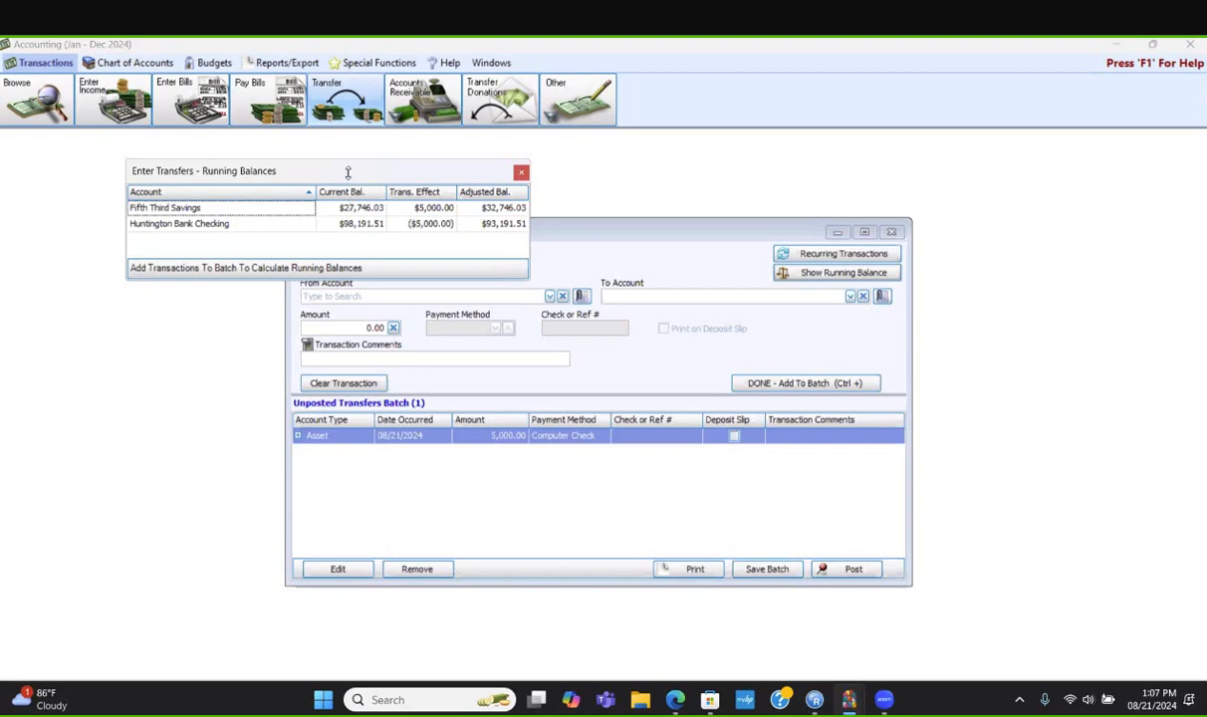
left_click_drag(347, 172, 269, 154)
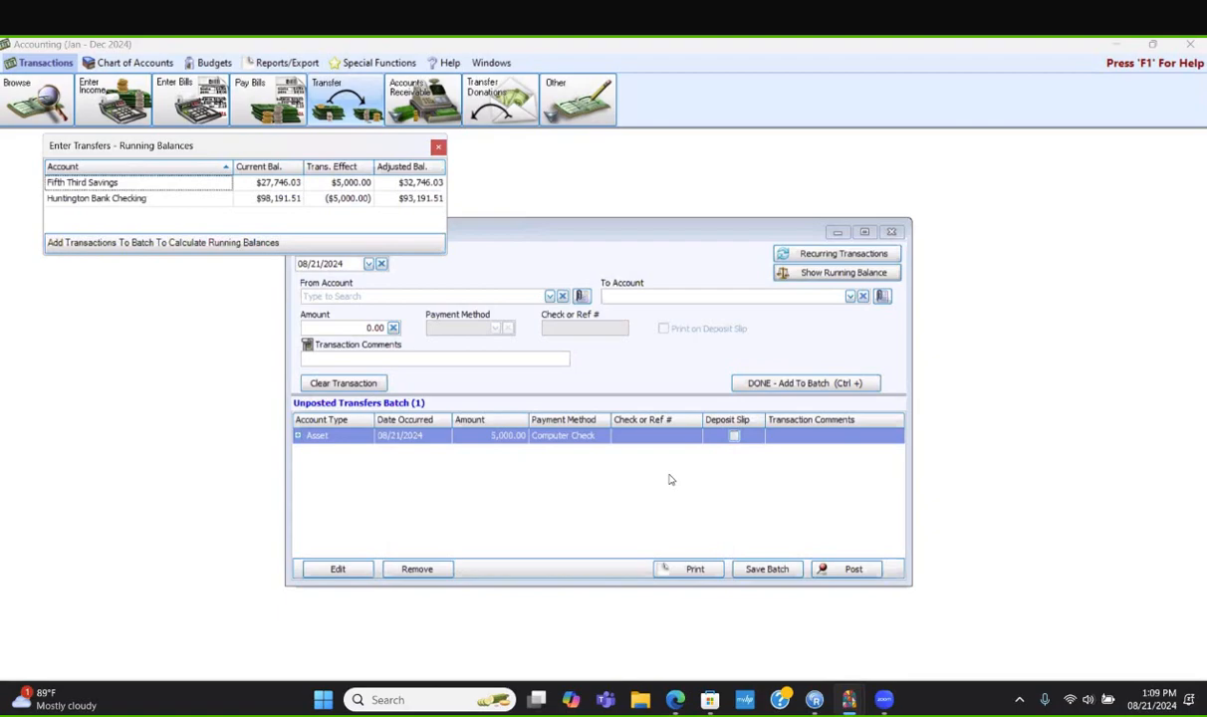
left_click(532, 235)
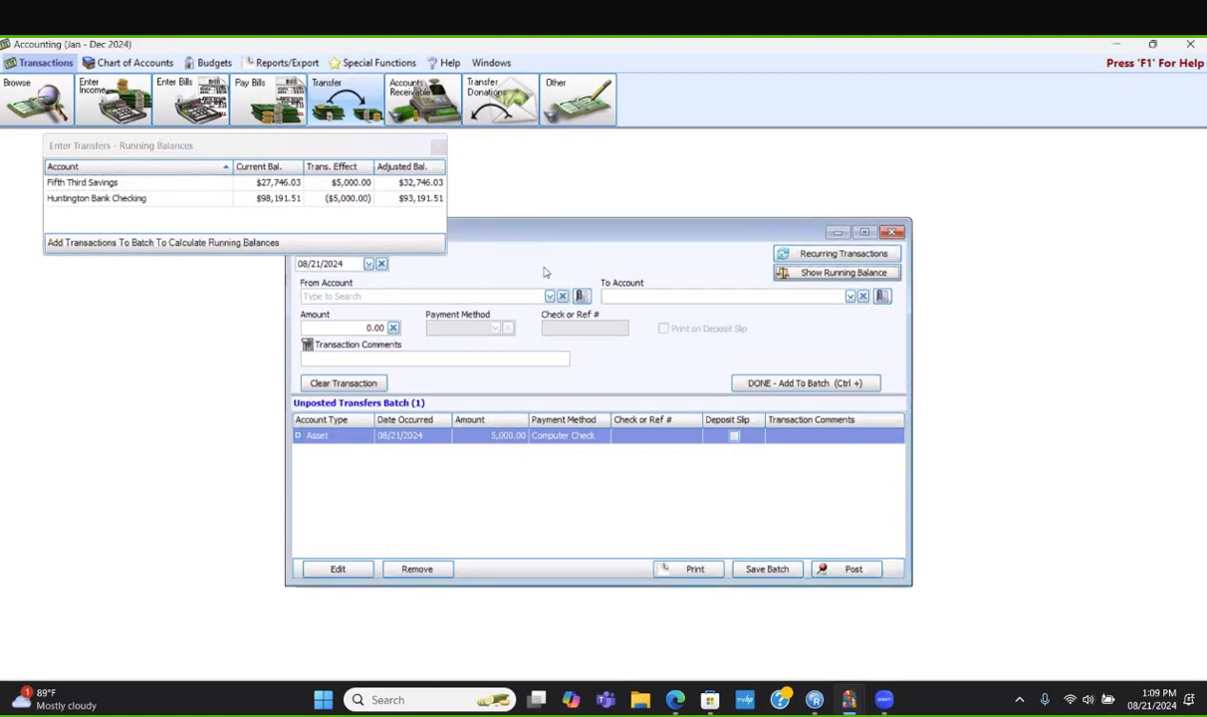
Add a second transfer of 5,000.00 to the batch, from General Operating Fund Balance to Building Fund Balance.
left_click(489, 298)
type("gen")
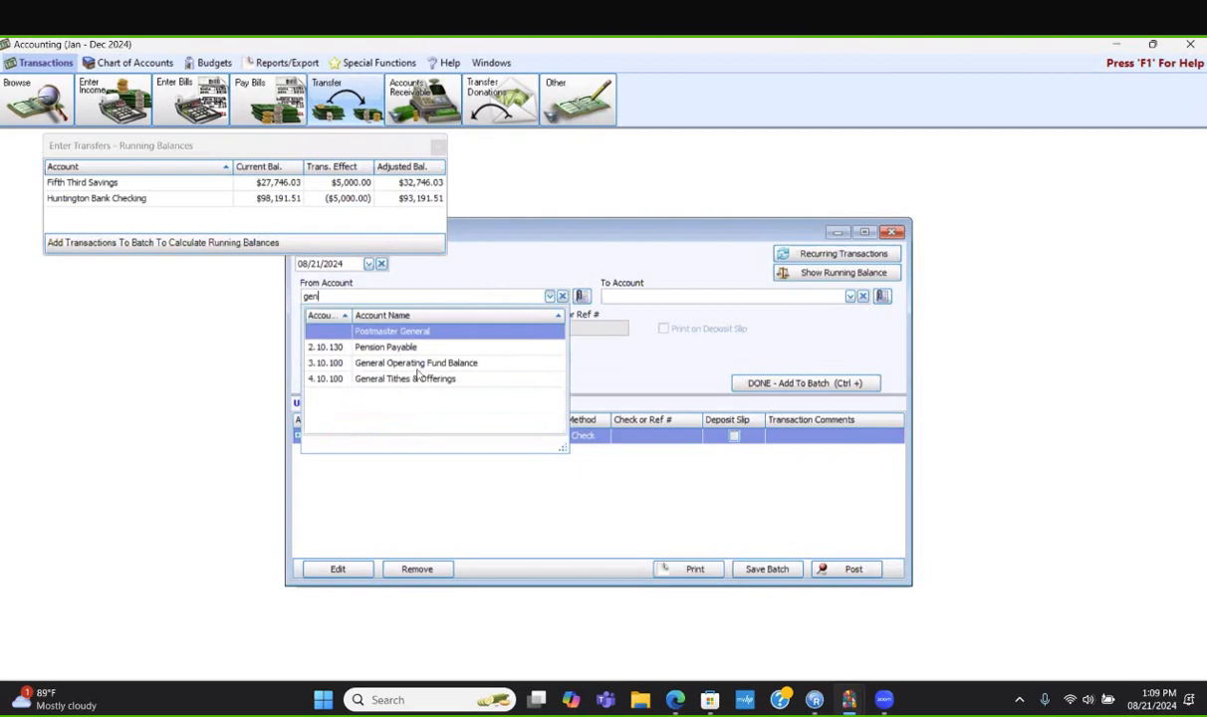
left_click(438, 363)
left_click(656, 296)
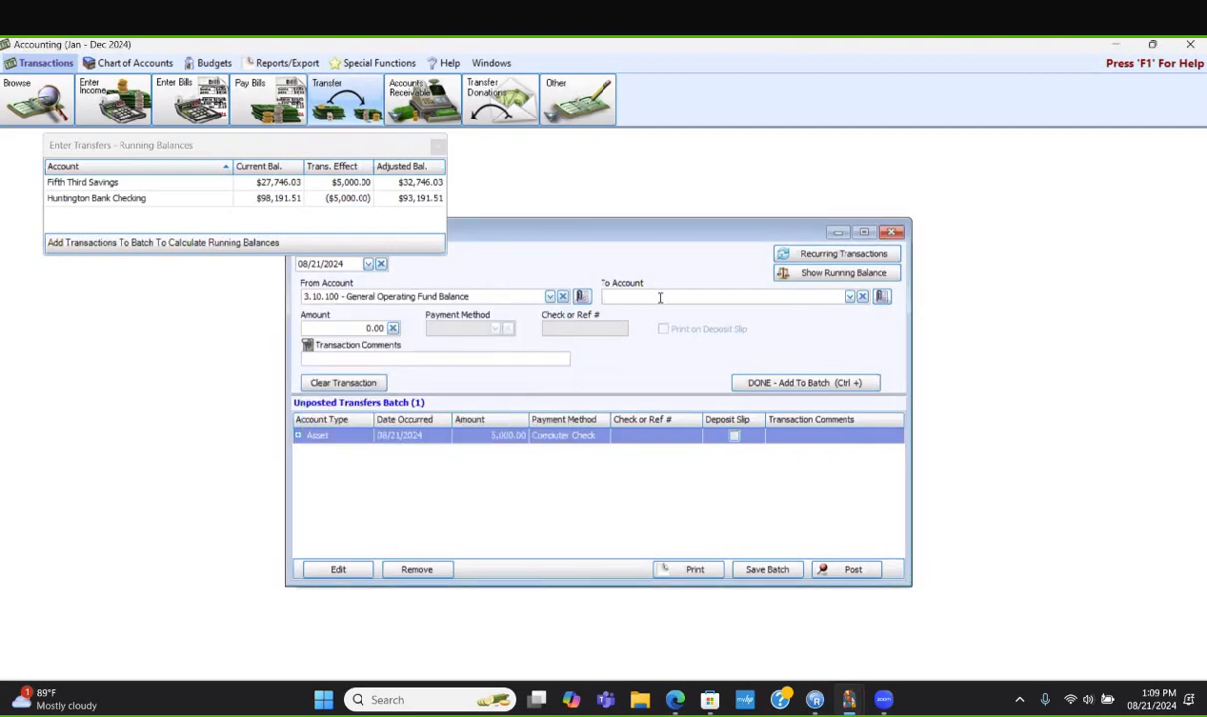
type("buil")
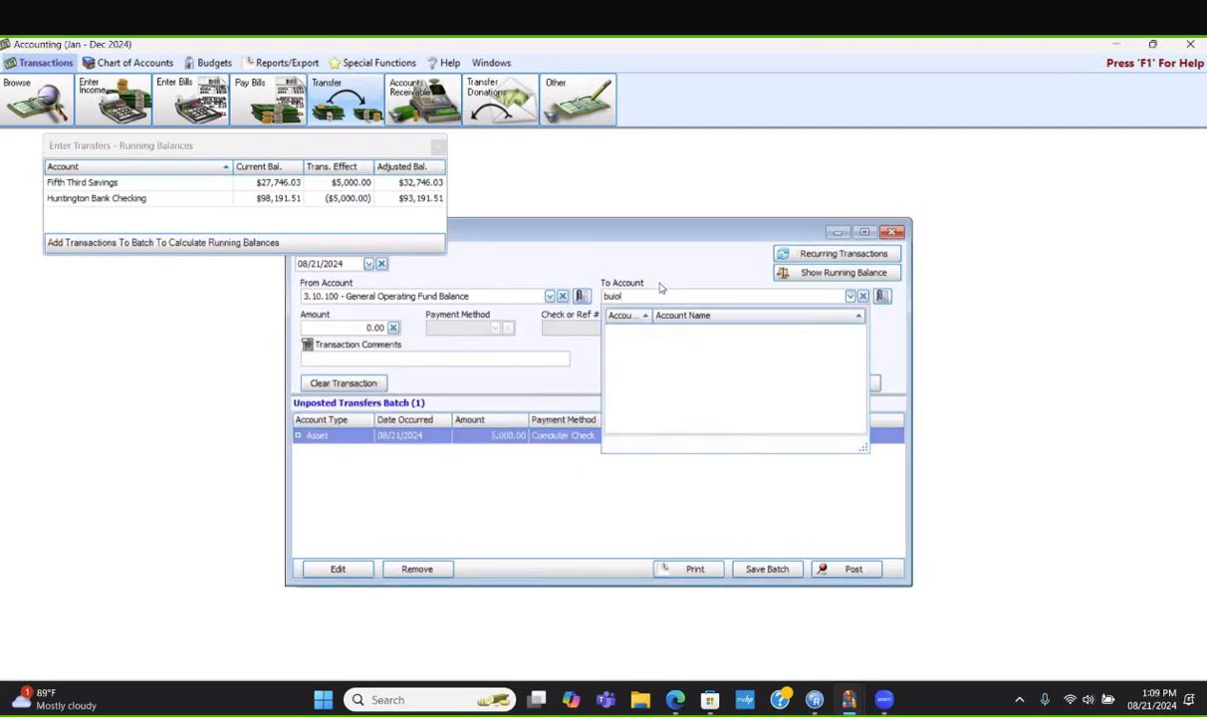
key("BackSpace")
key("BackSpace")
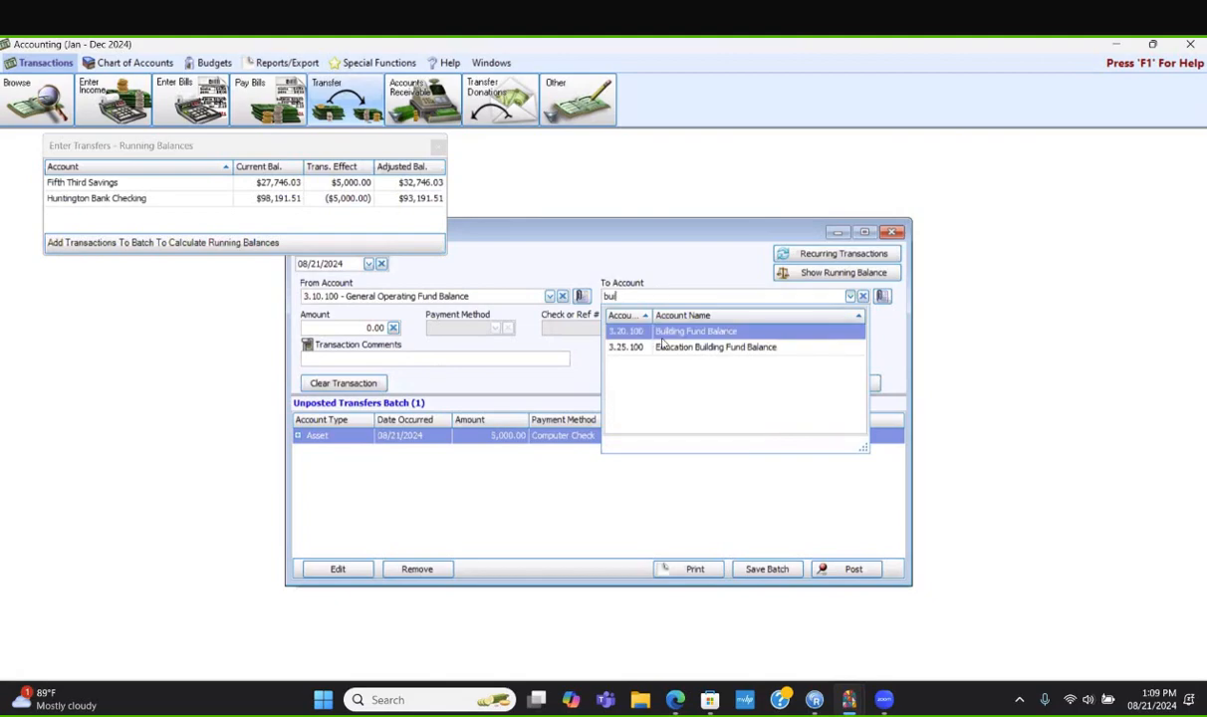
left_click(653, 331)
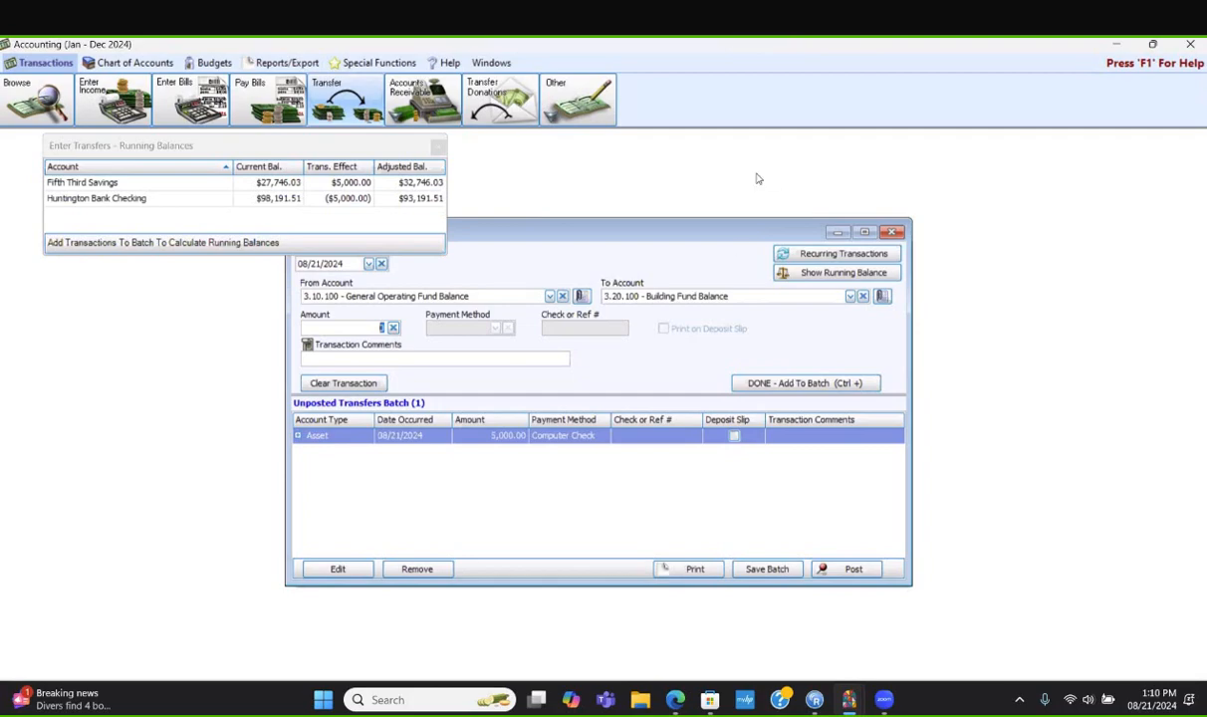
type("5000.00")
left_click(749, 379)
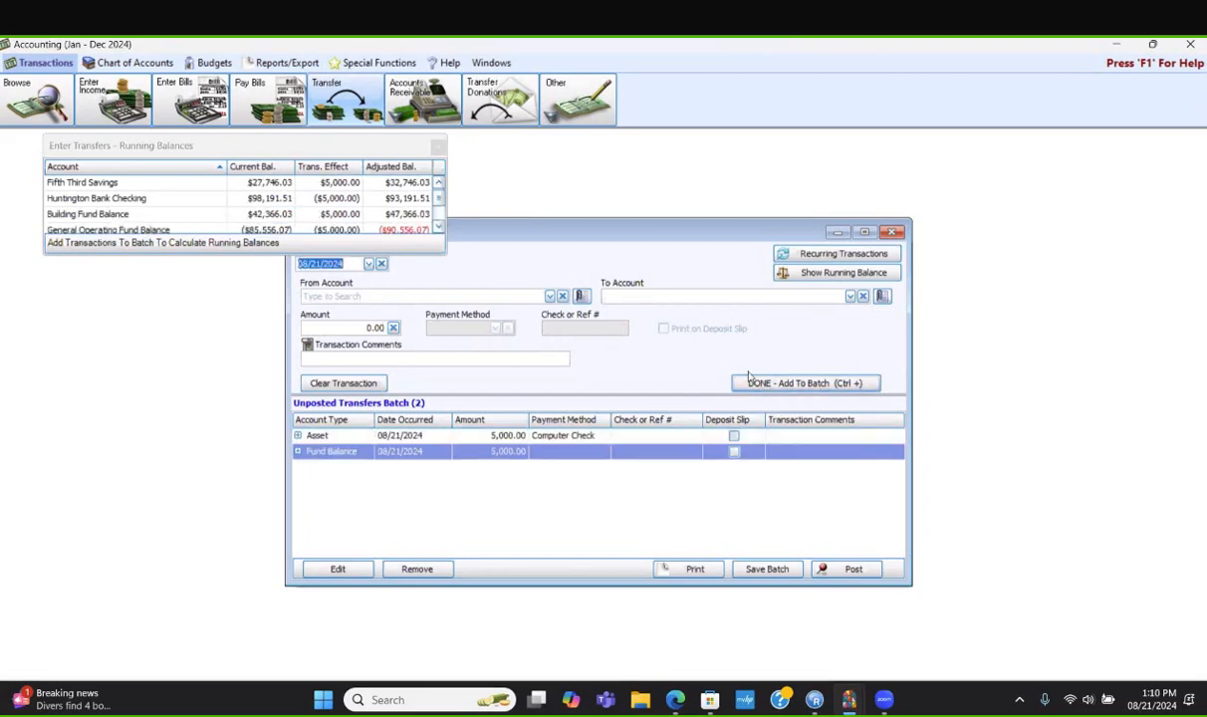
Examine the running balances of all bank and fund accounts affected by the two batched transfers.
left_click(350, 150)
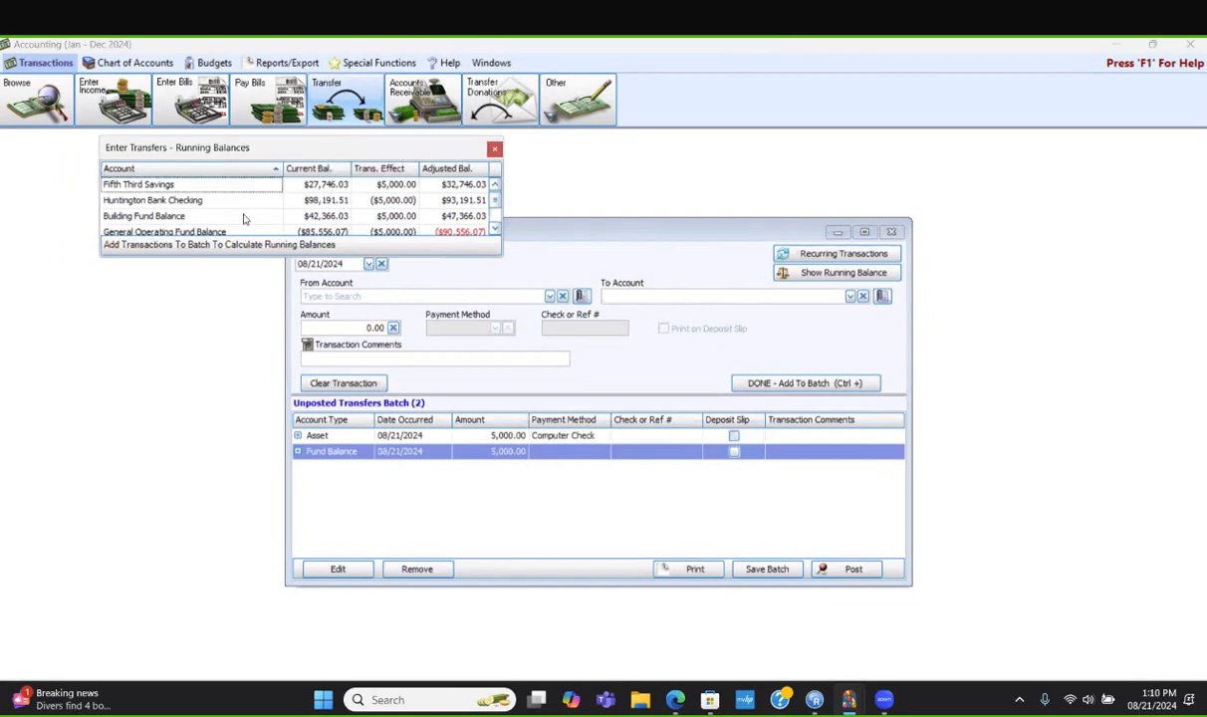
left_click(494, 229)
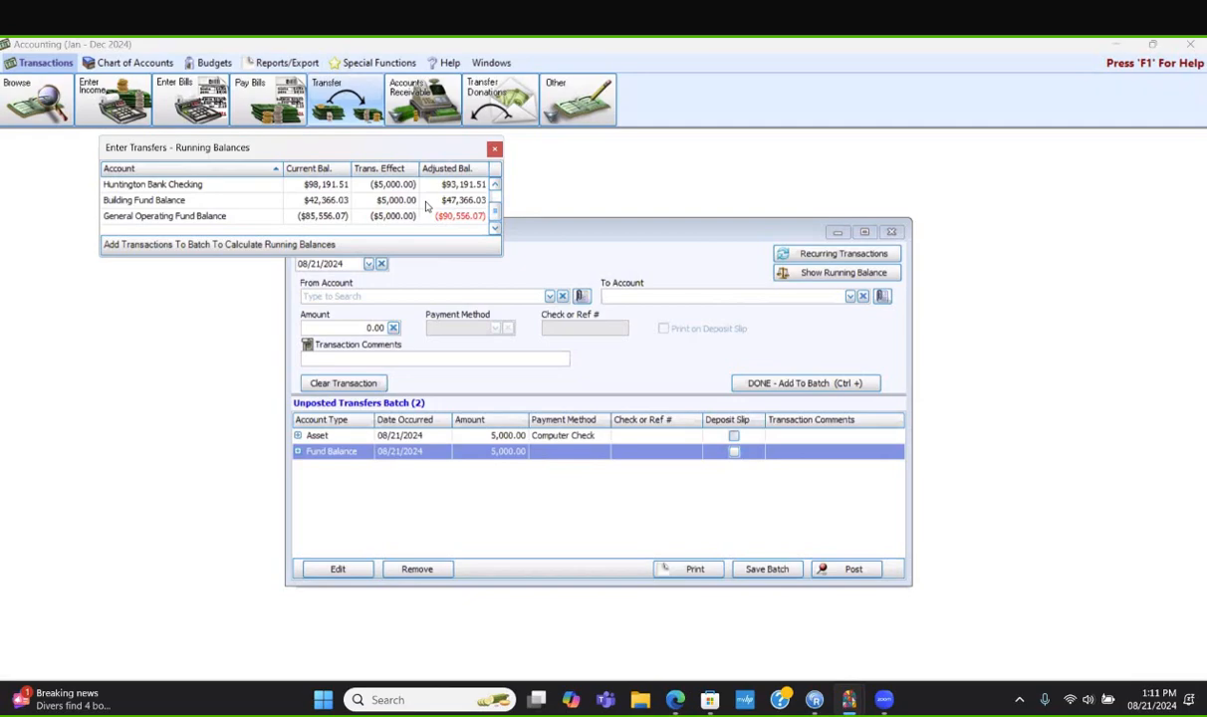
Post the transfer batch without printing it and close the running balances and transfer entry windows.
left_click(844, 568)
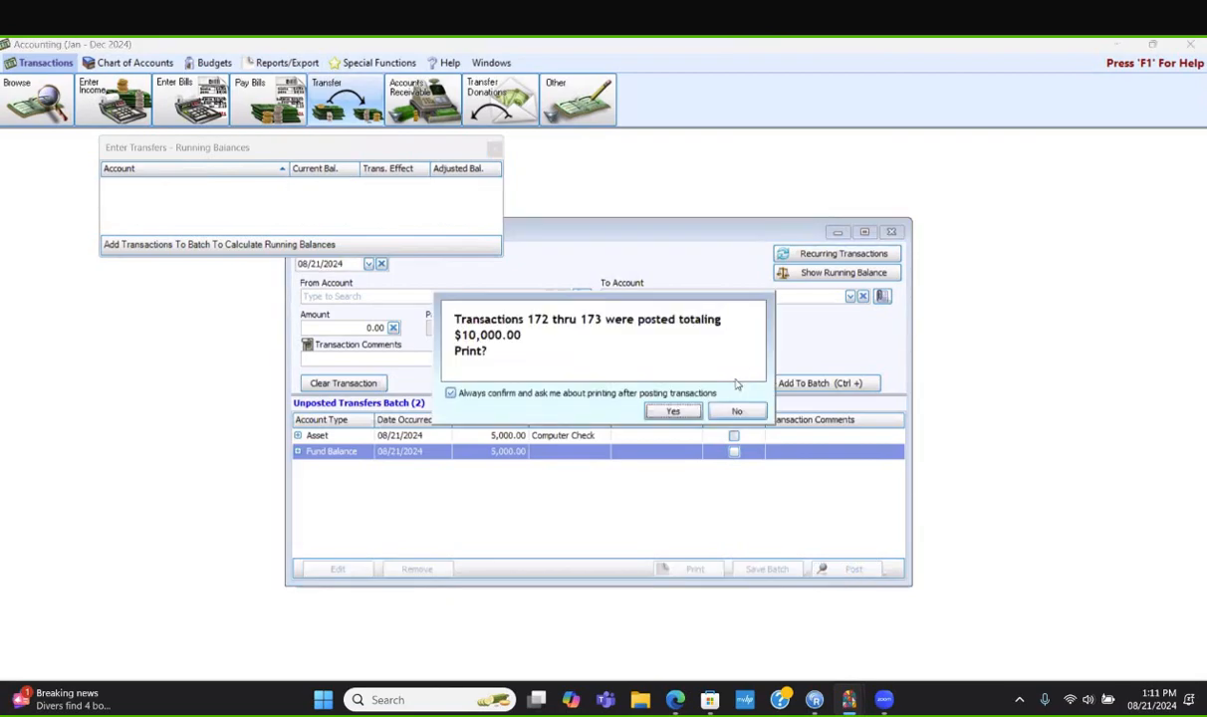
left_click(737, 411)
left_click(494, 148)
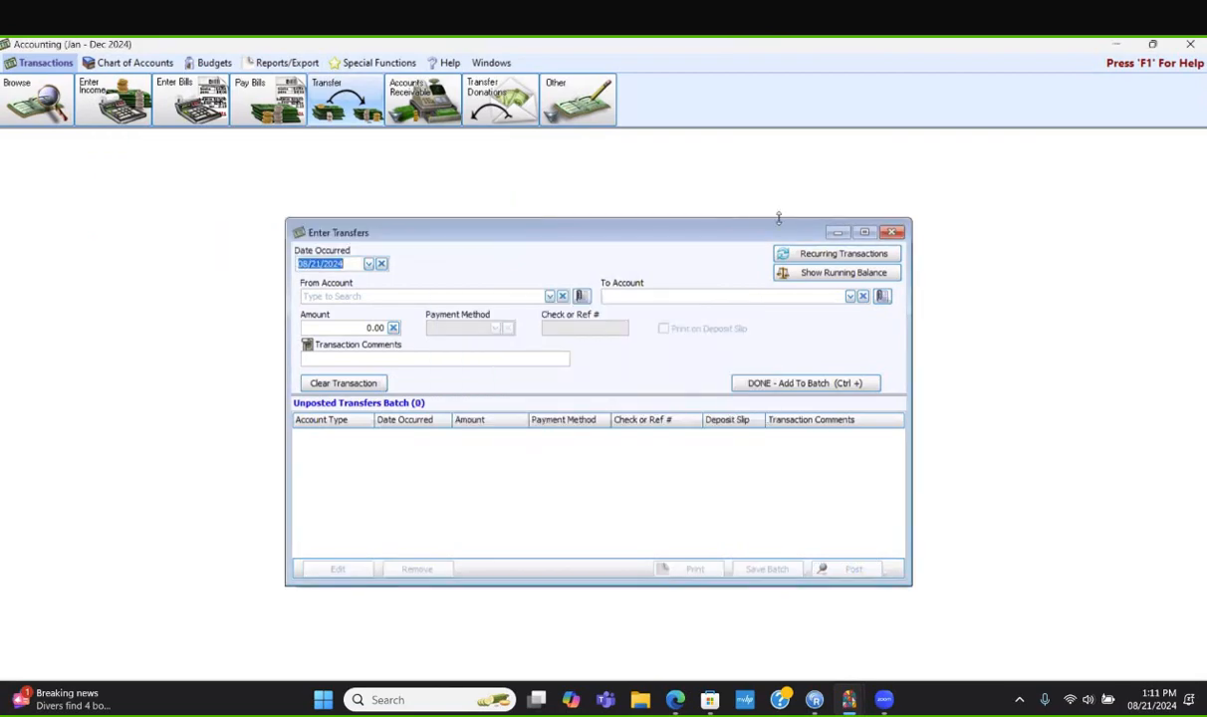
left_click(892, 232)
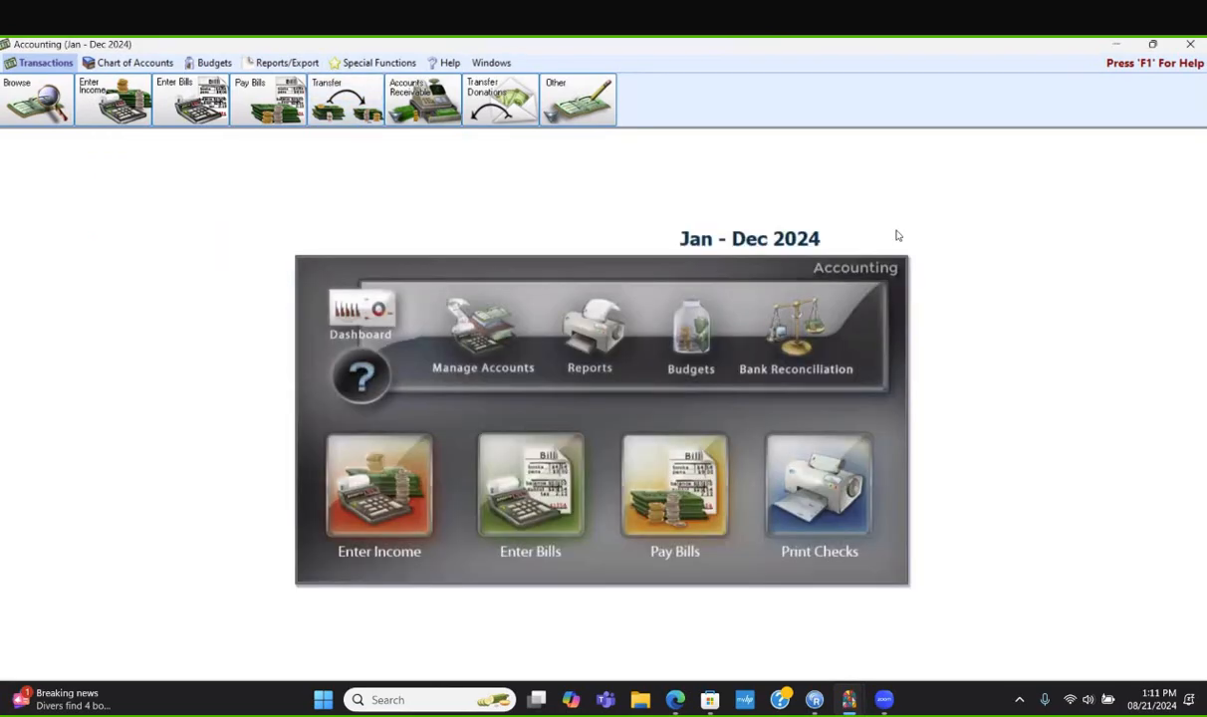
Review the checks waiting to be printed from Huntington Bank Checking, cancel without printing, and return to the transaction functions.
left_click(805, 497)
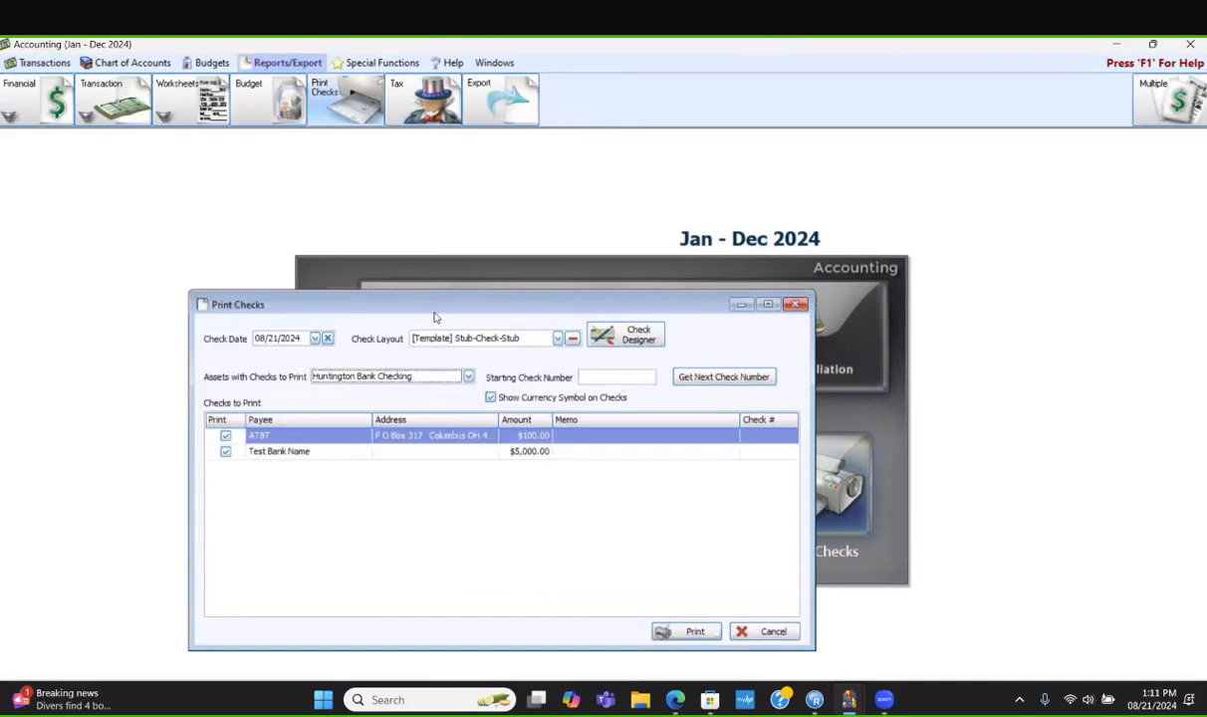
left_click_drag(445, 315, 545, 257)
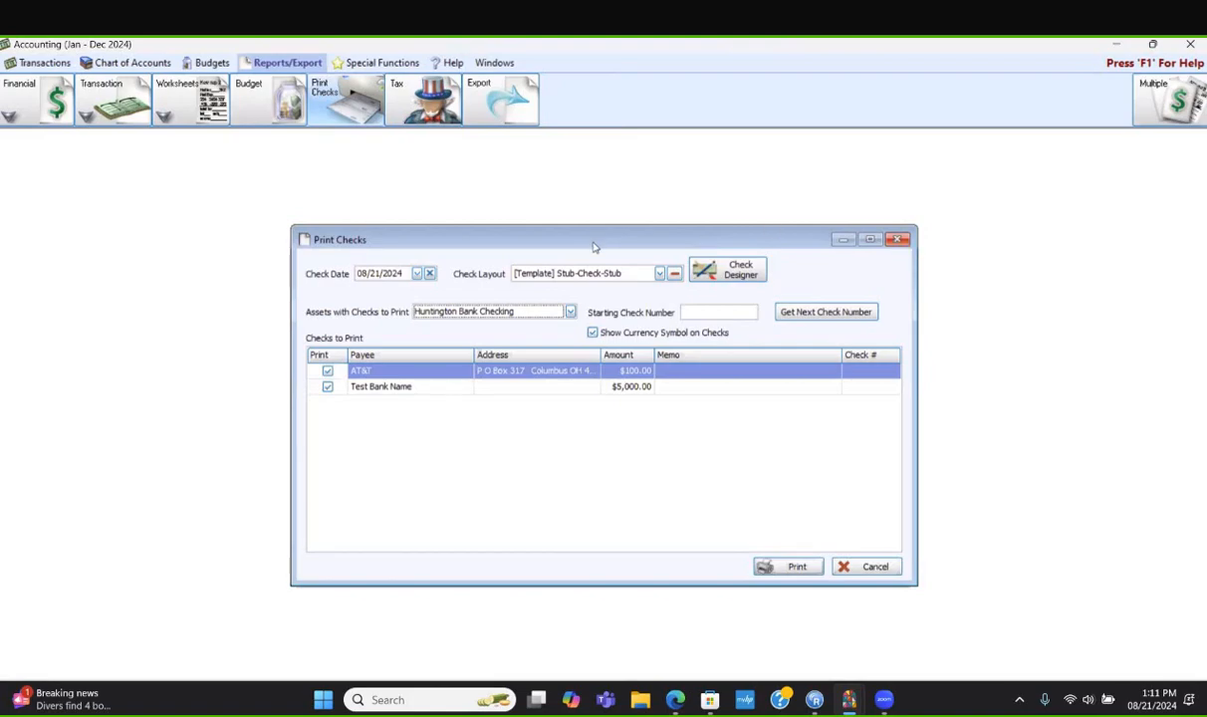
left_click(885, 574)
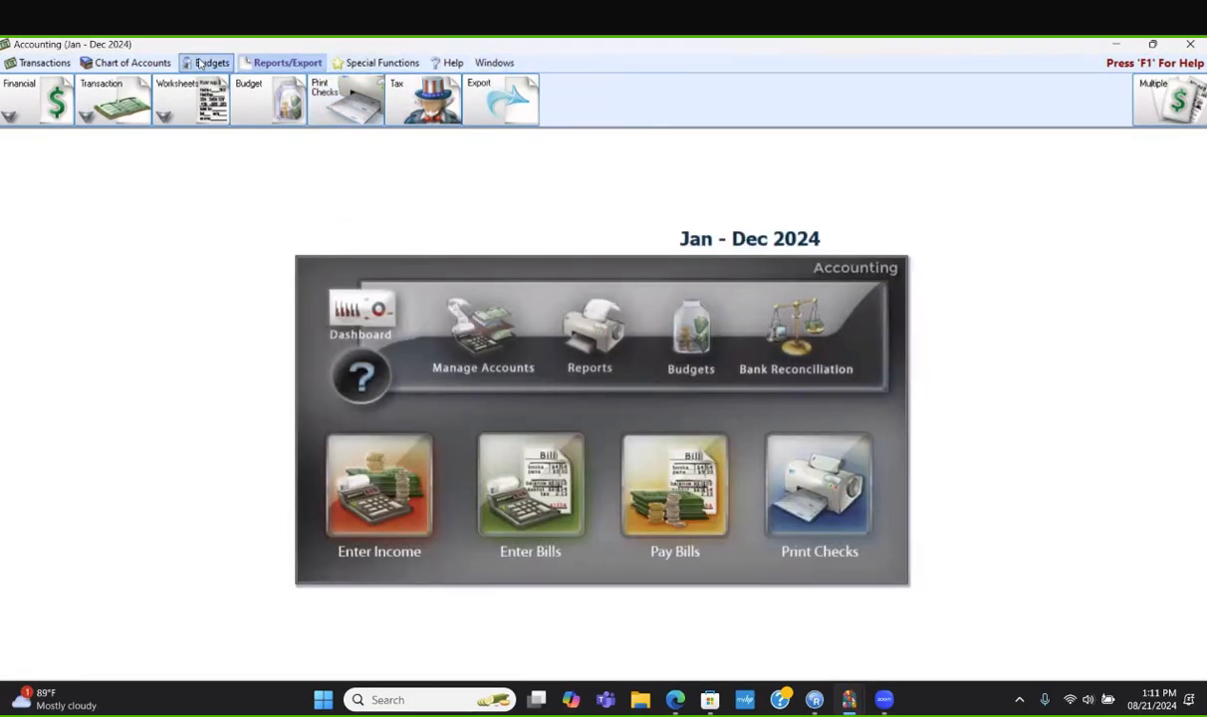
left_click(40, 61)
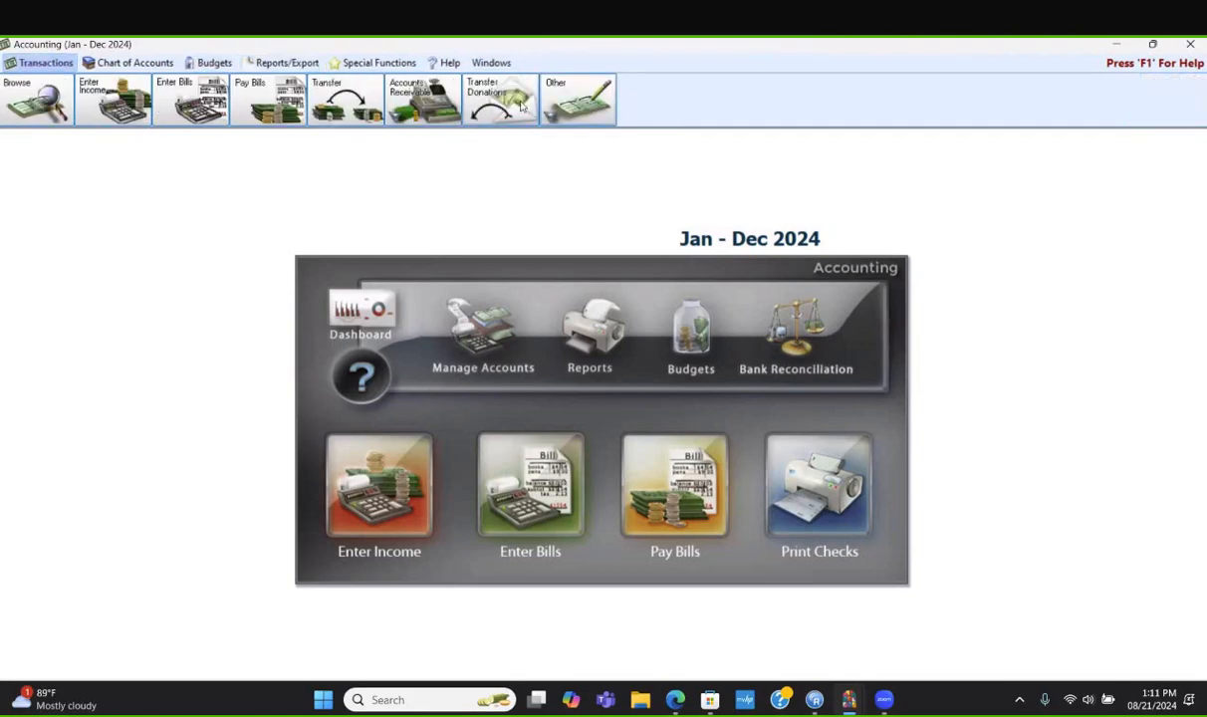
Start a new journal entry transaction dated 08/21/2024 and begin its first detail line.
left_click(577, 103)
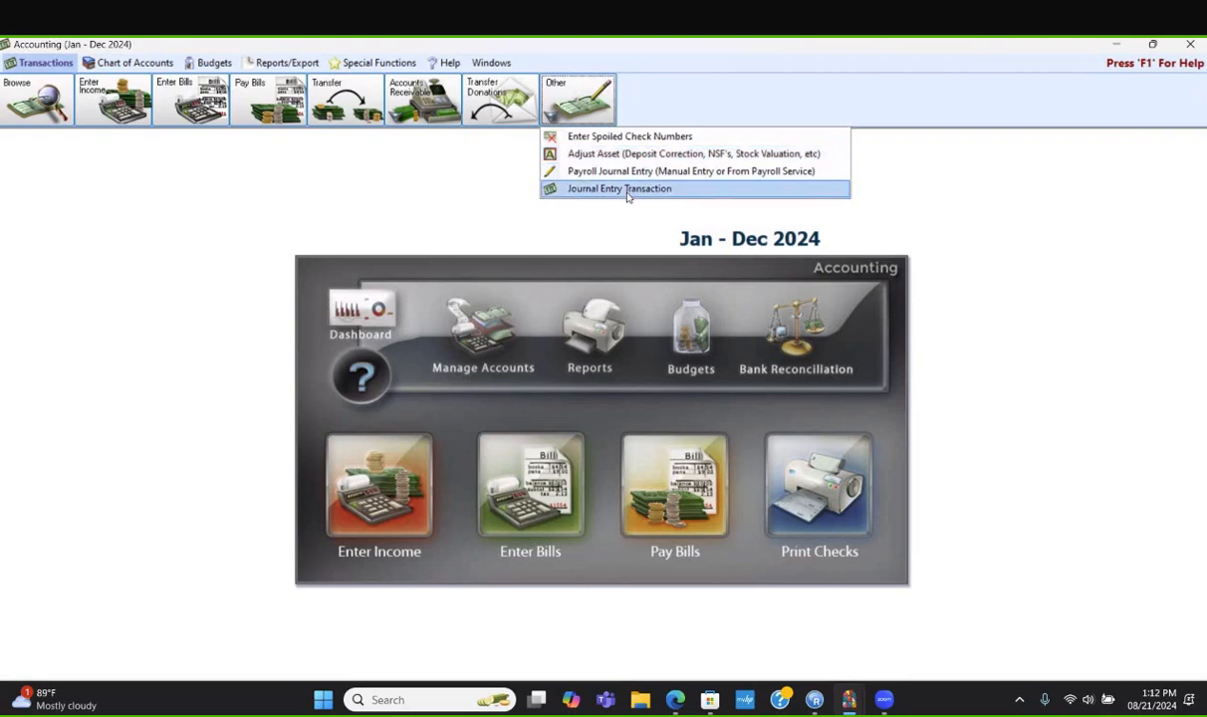
left_click(627, 189)
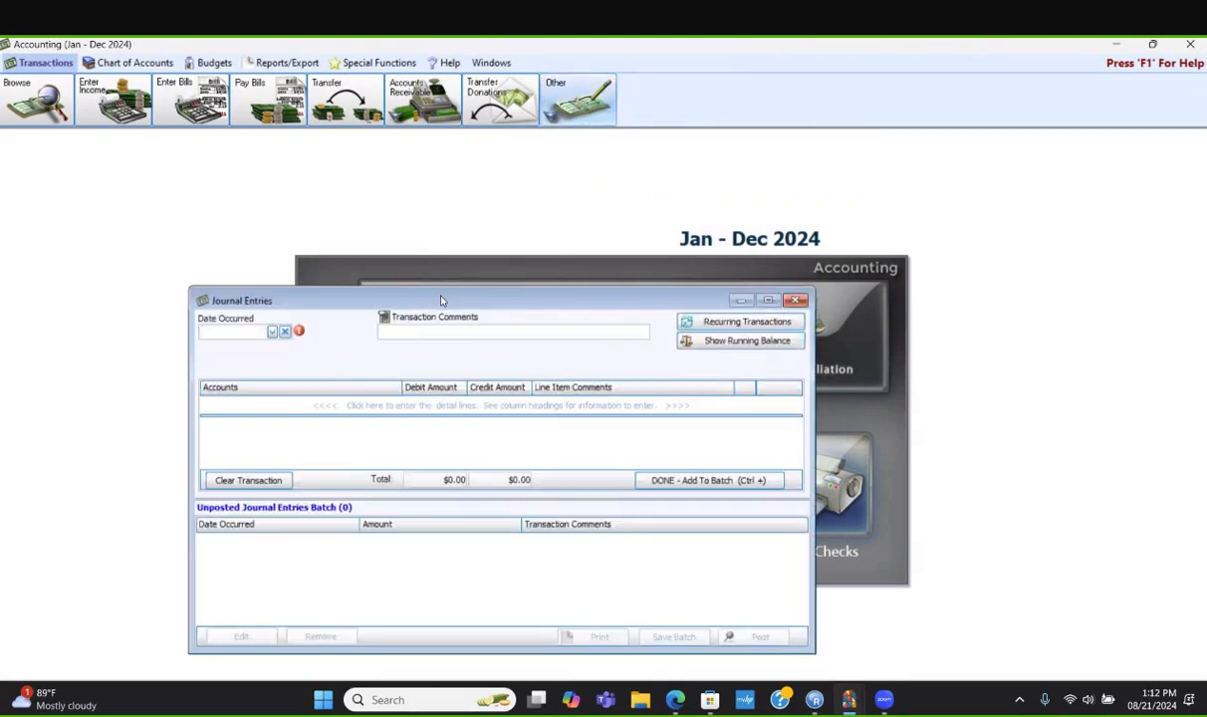
left_click_drag(449, 301, 549, 233)
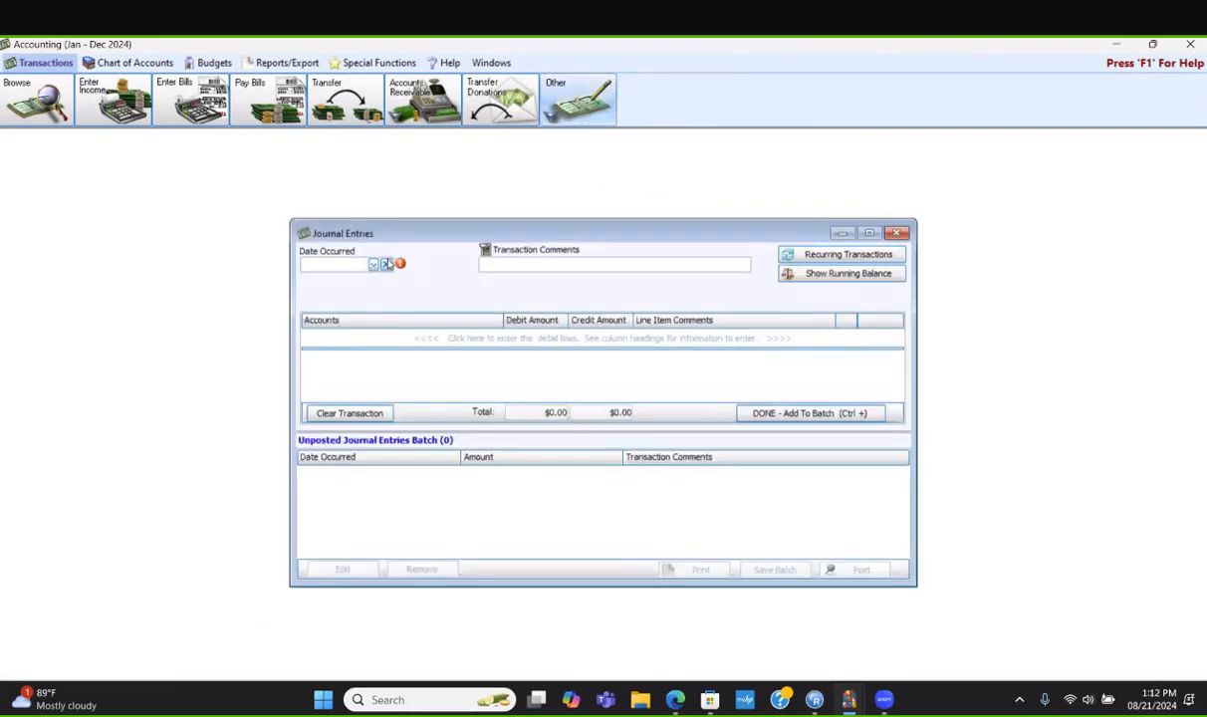
left_click(372, 264)
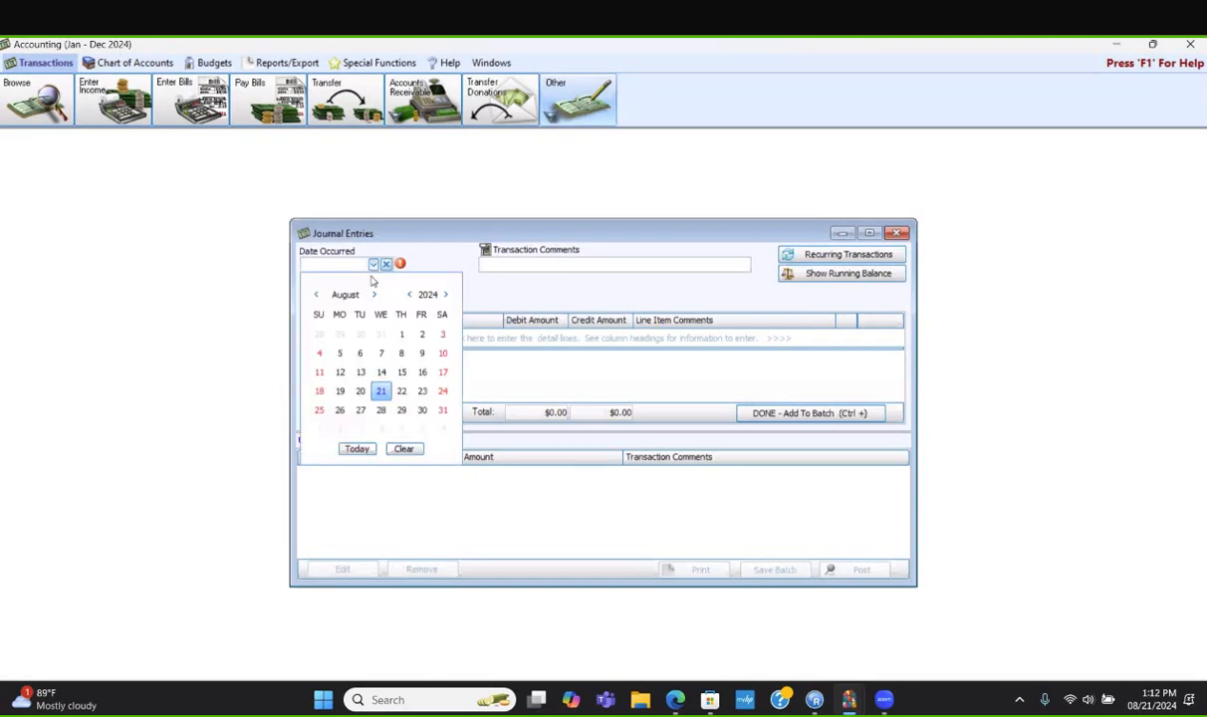
left_click(380, 394)
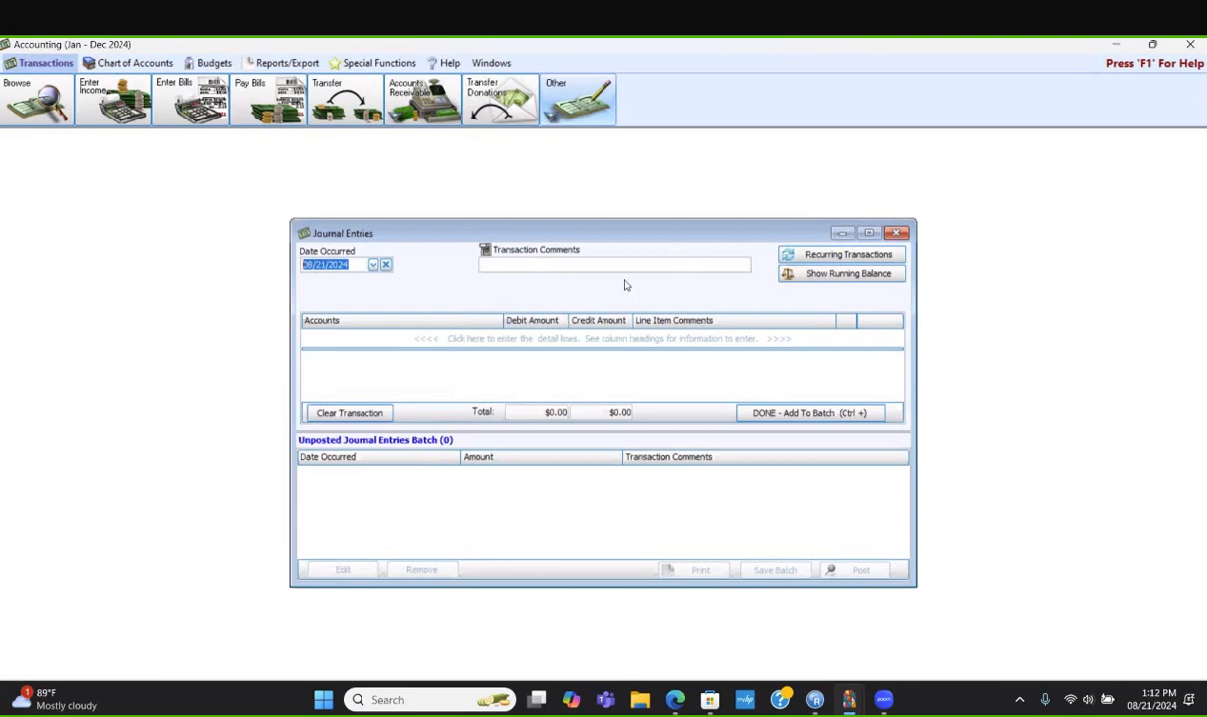
left_click(392, 339)
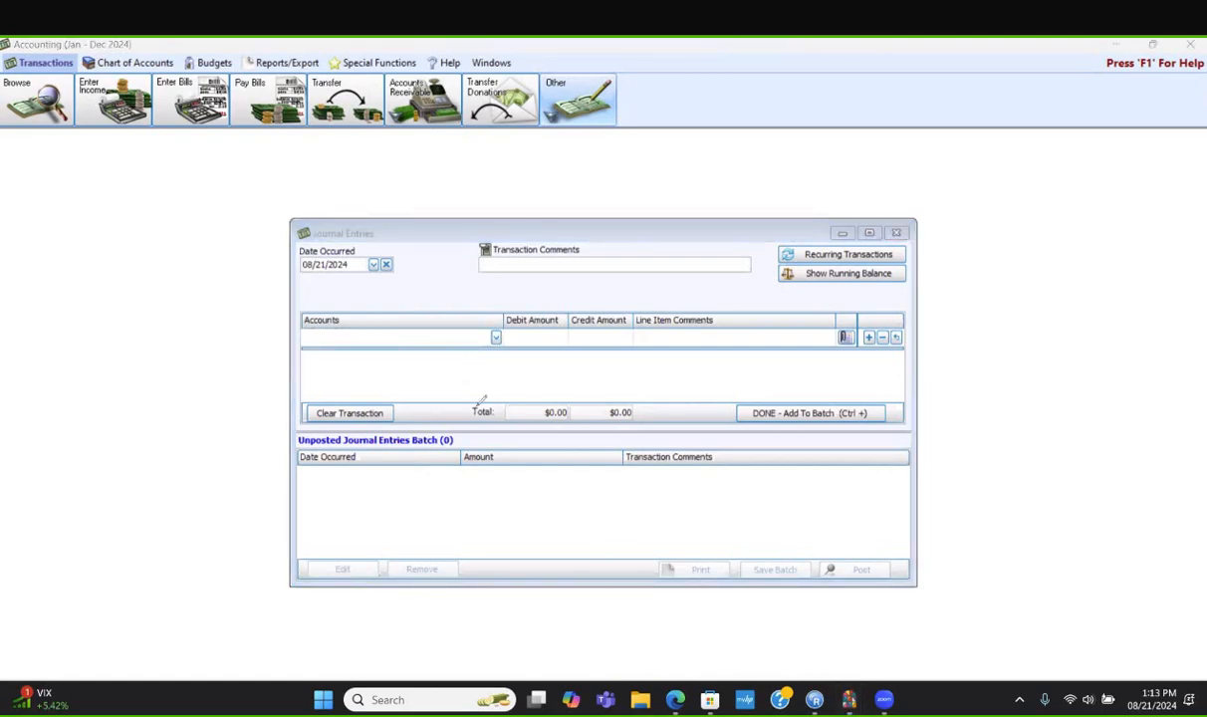
mouse_move(465, 394)
left_mouse_down()
mouse_move(637, 391)
mouse_move(659, 422)
mouse_move(454, 431)
mouse_move(446, 396)
mouse_move(493, 381)
mouse_move(564, 383)
left_mouse_up()
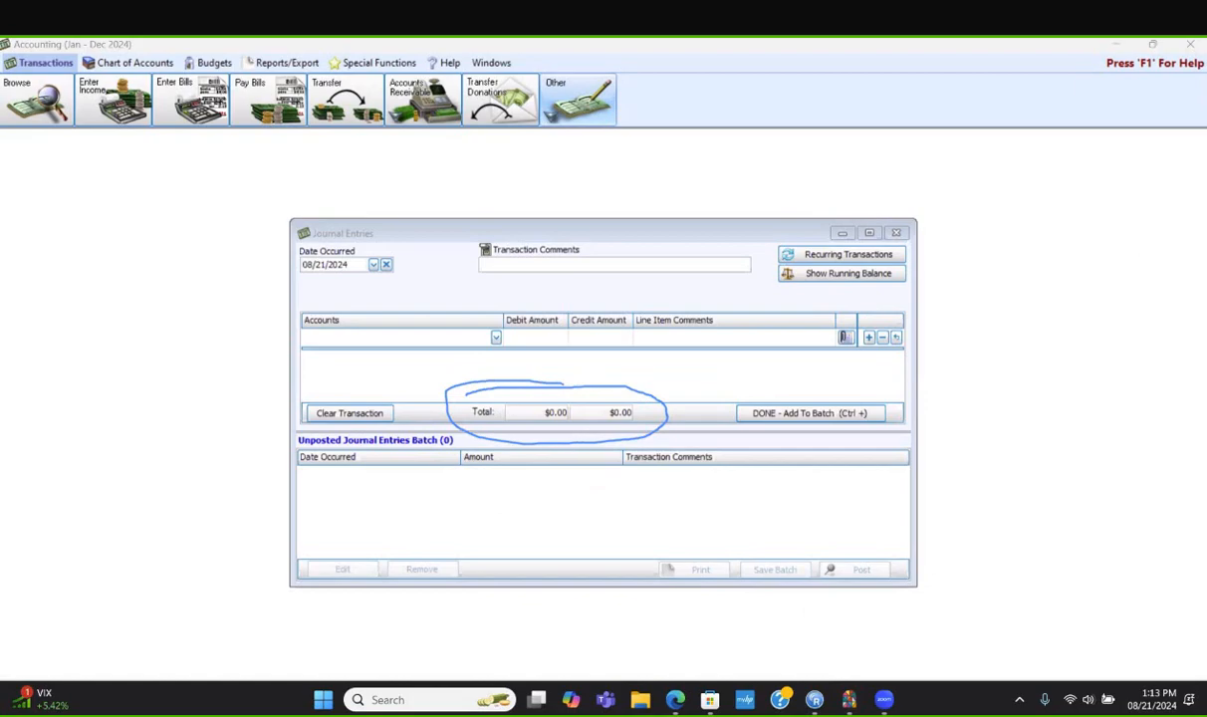
key("ctrl+z")
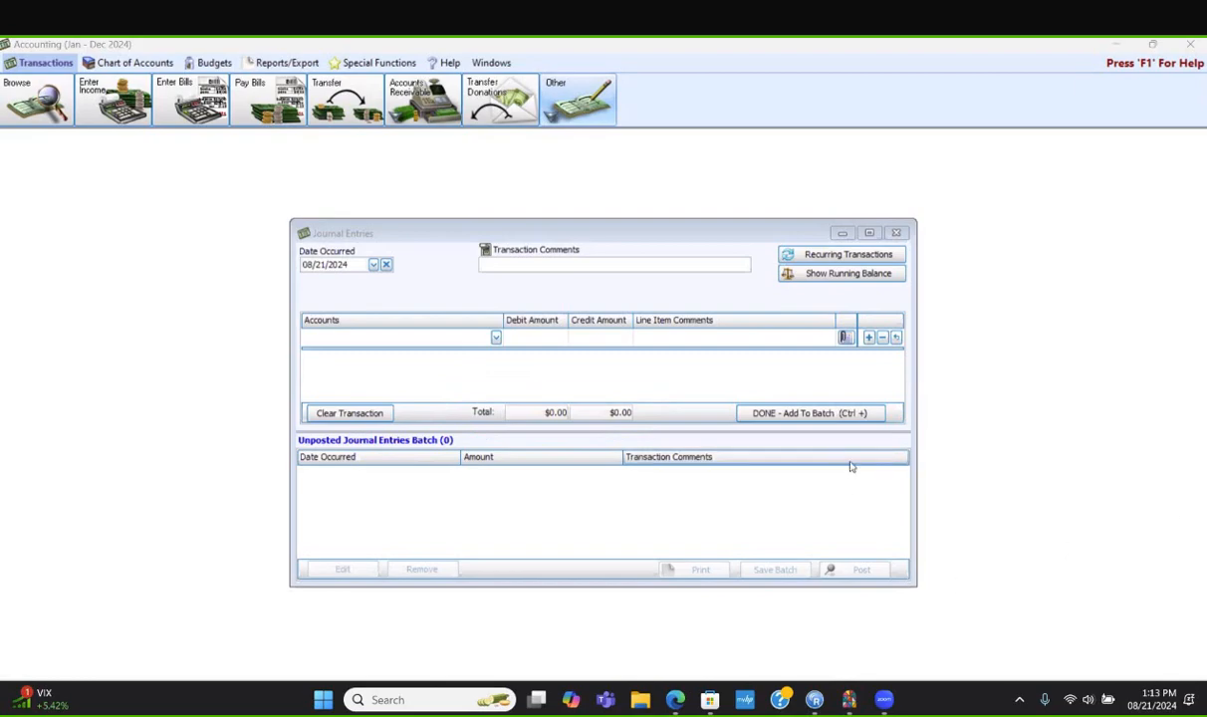
Choose 4.10.200 - Rental Income as the account for the journal entry's first detail line.
left_click(496, 339)
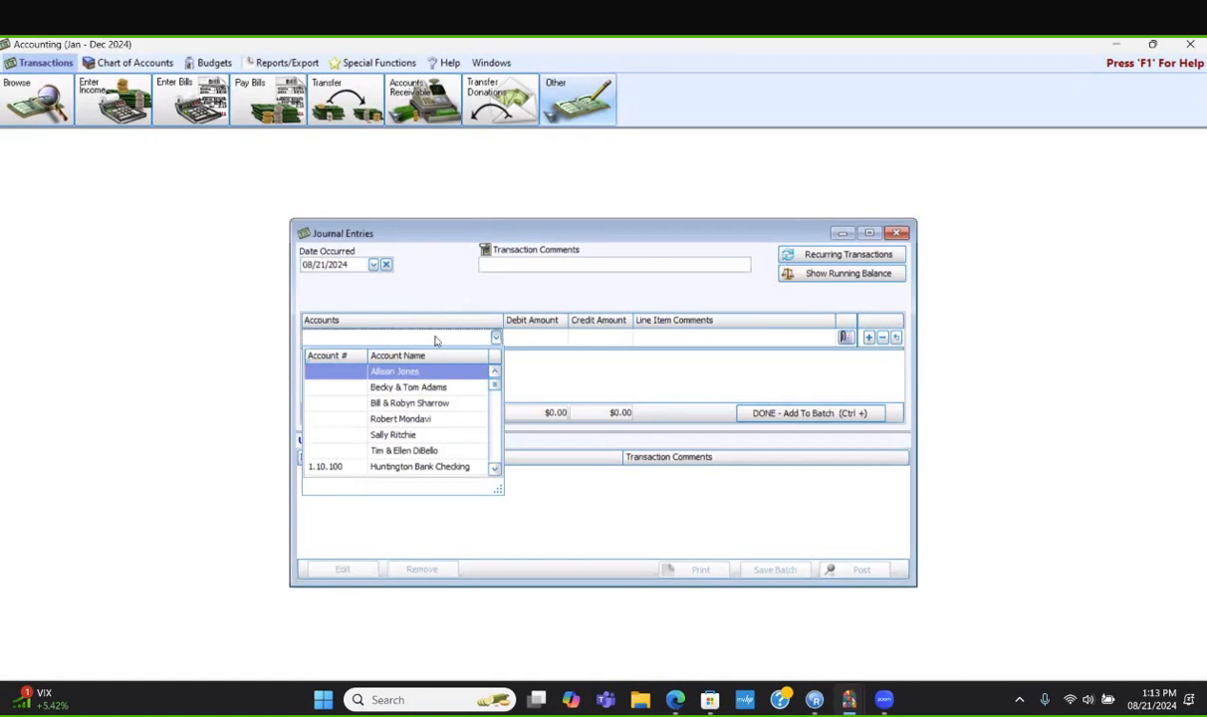
left_click(496, 451)
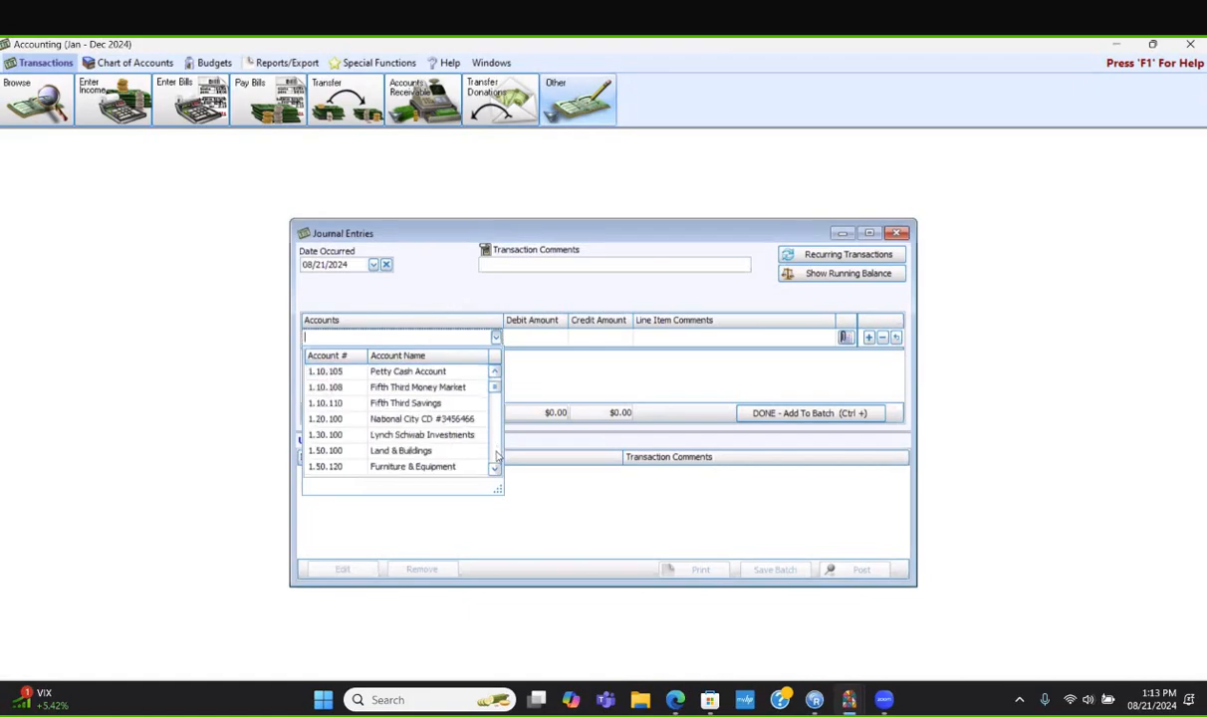
left_click(496, 453)
left_click(496, 455)
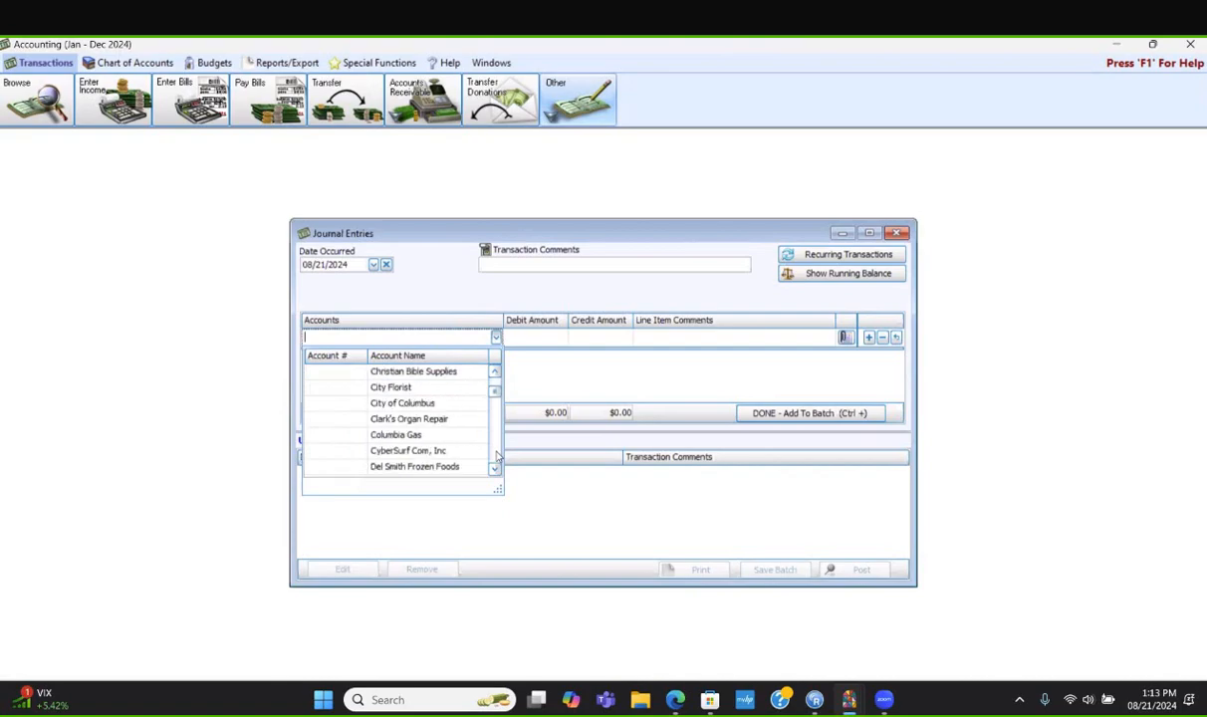
left_click(496, 455)
left_click(496, 455)
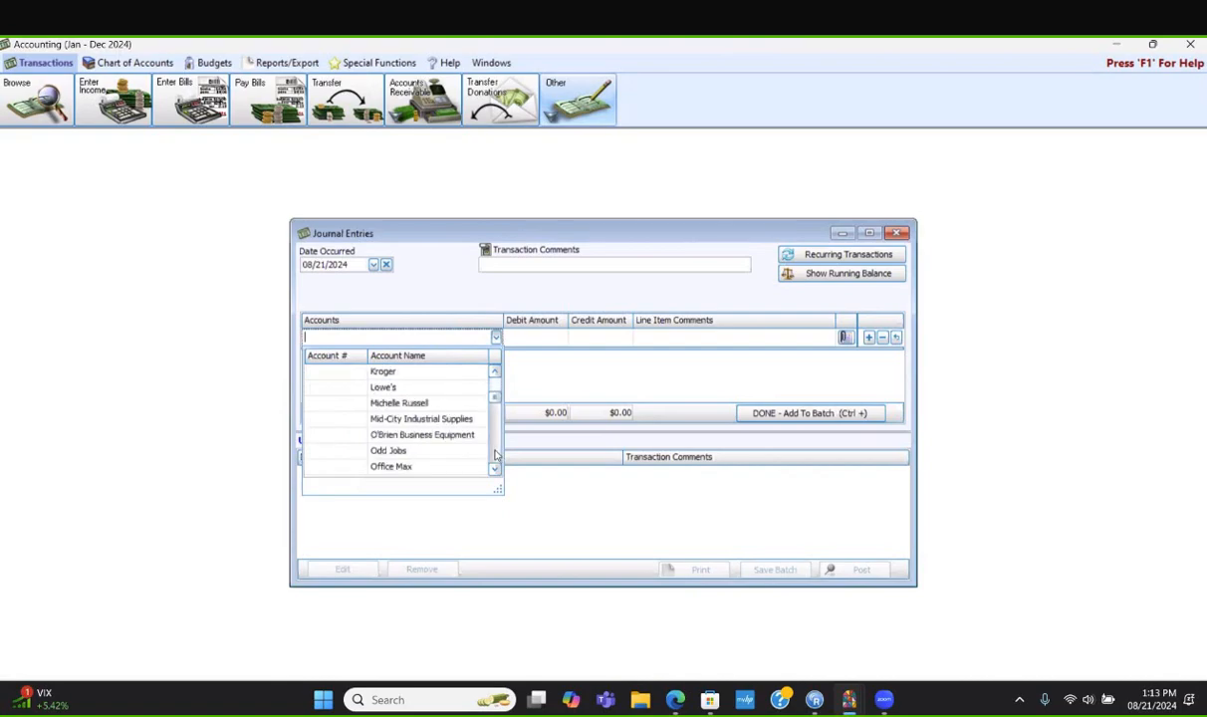
left_click(496, 455)
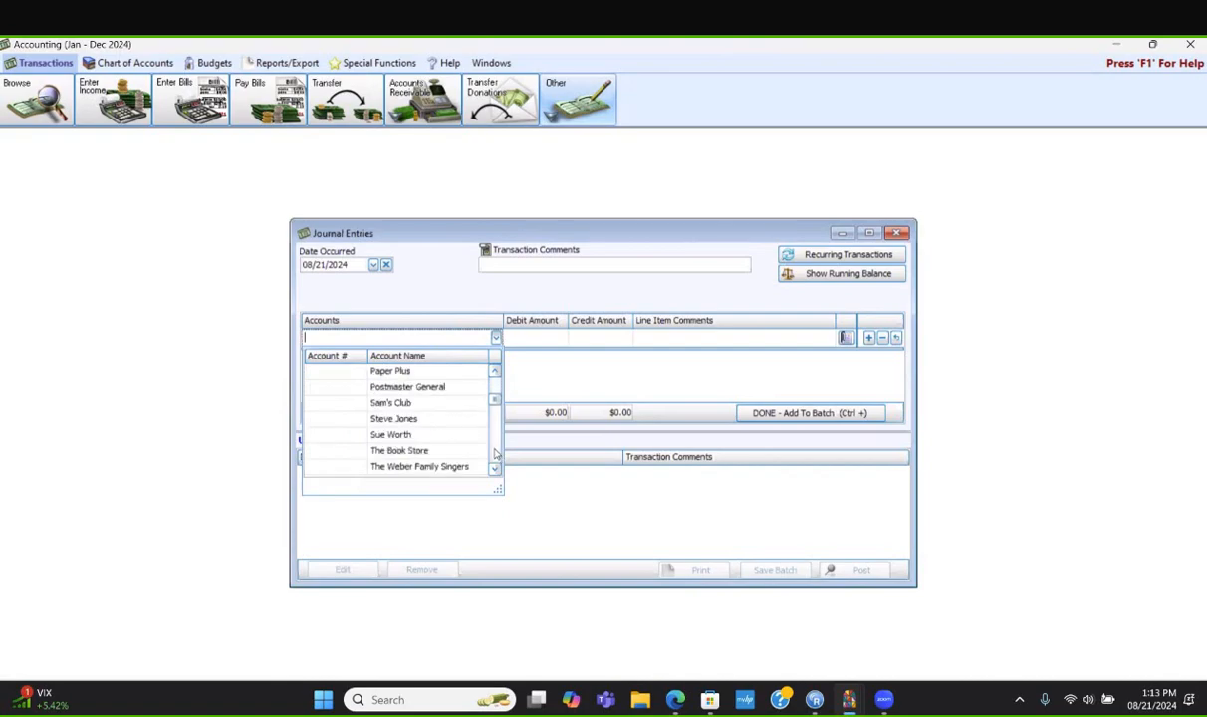
left_click(495, 455)
left_click(496, 455)
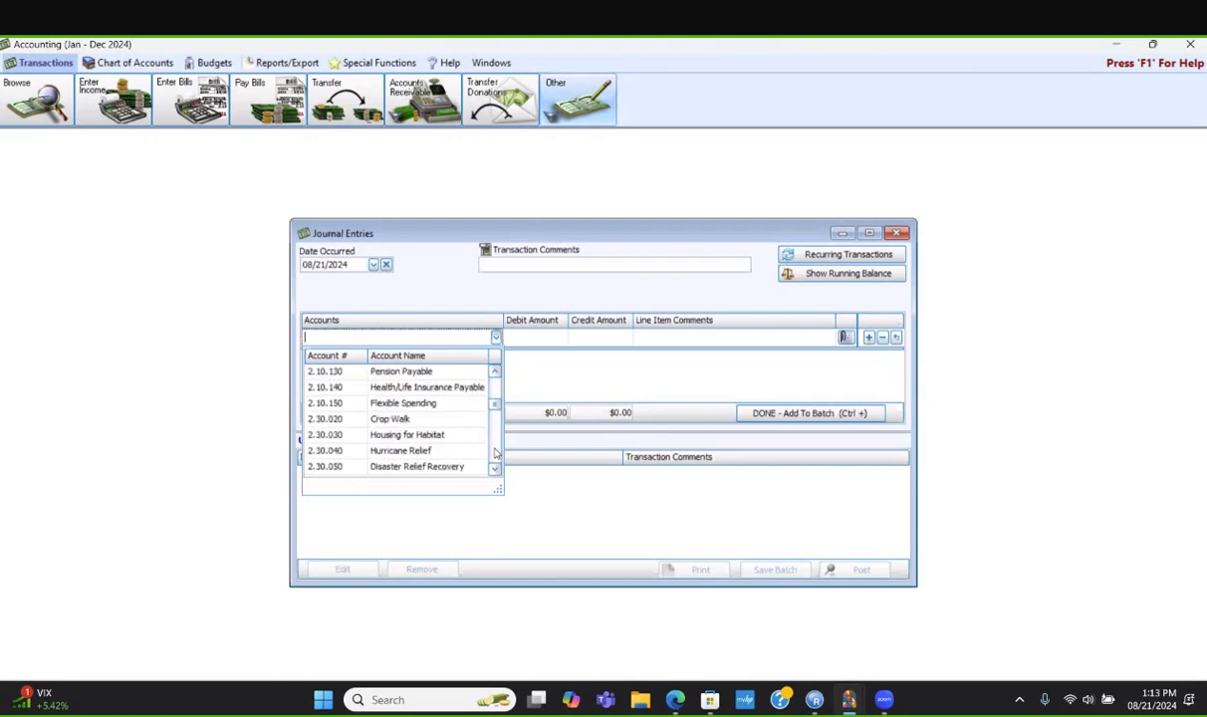
left_click(495, 455)
left_click(496, 455)
left_click(496, 454)
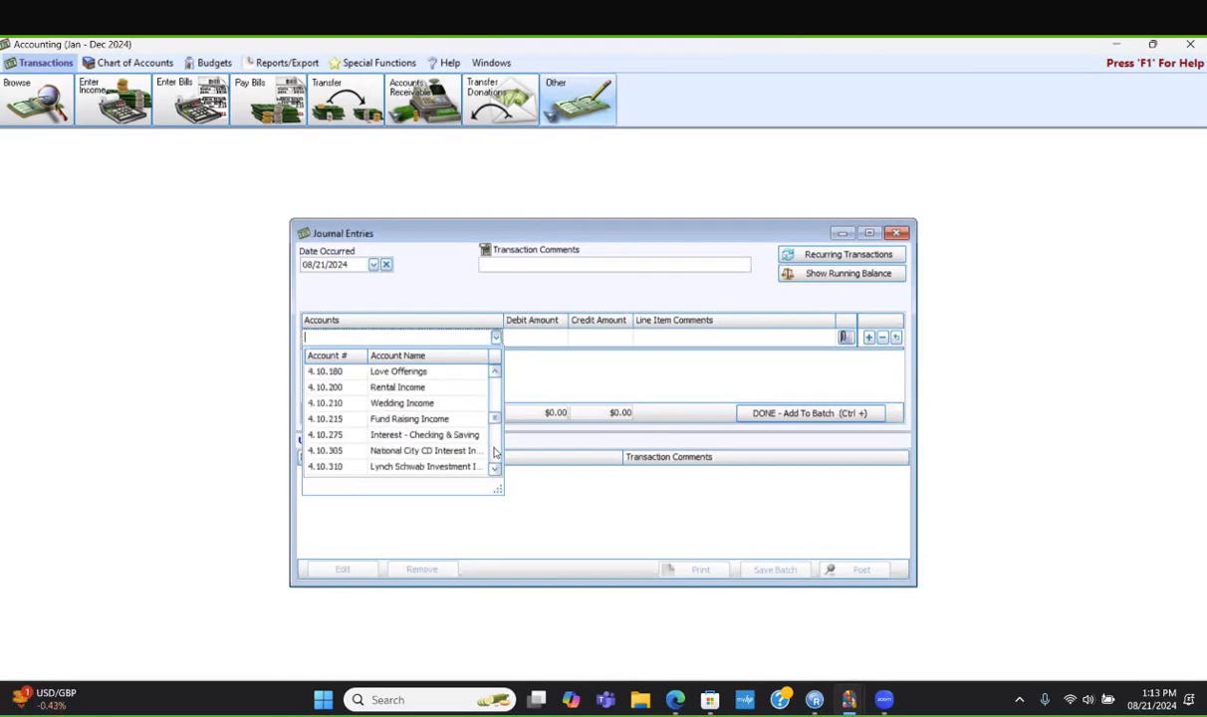
left_click(397, 387)
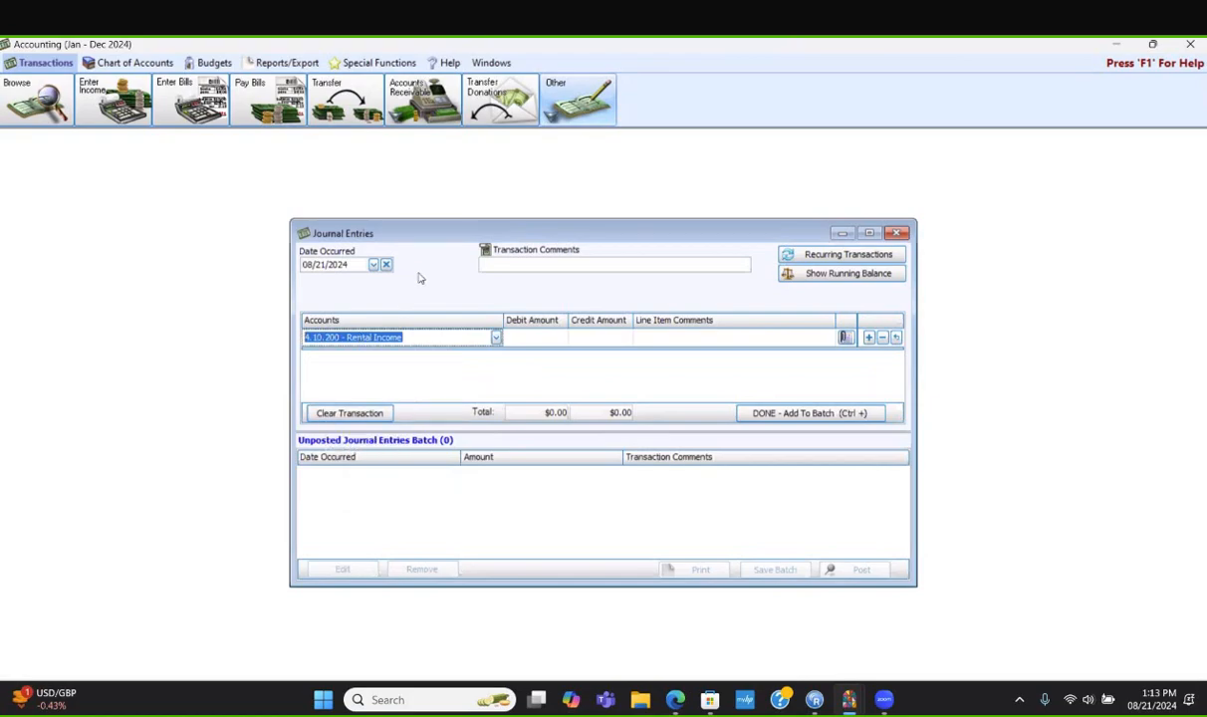
Enter a credit of 350.00 for Rental Income and add another detail line.
left_click(527, 337)
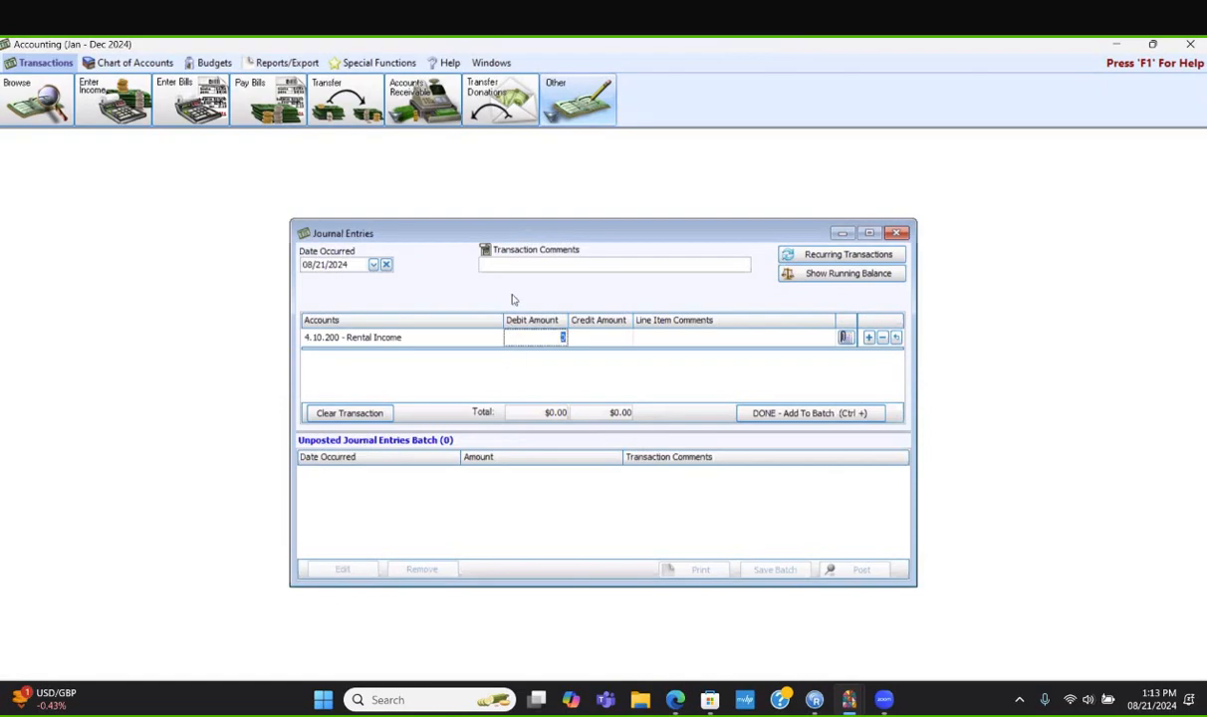
left_click(580, 338)
type("4")
type(".00")
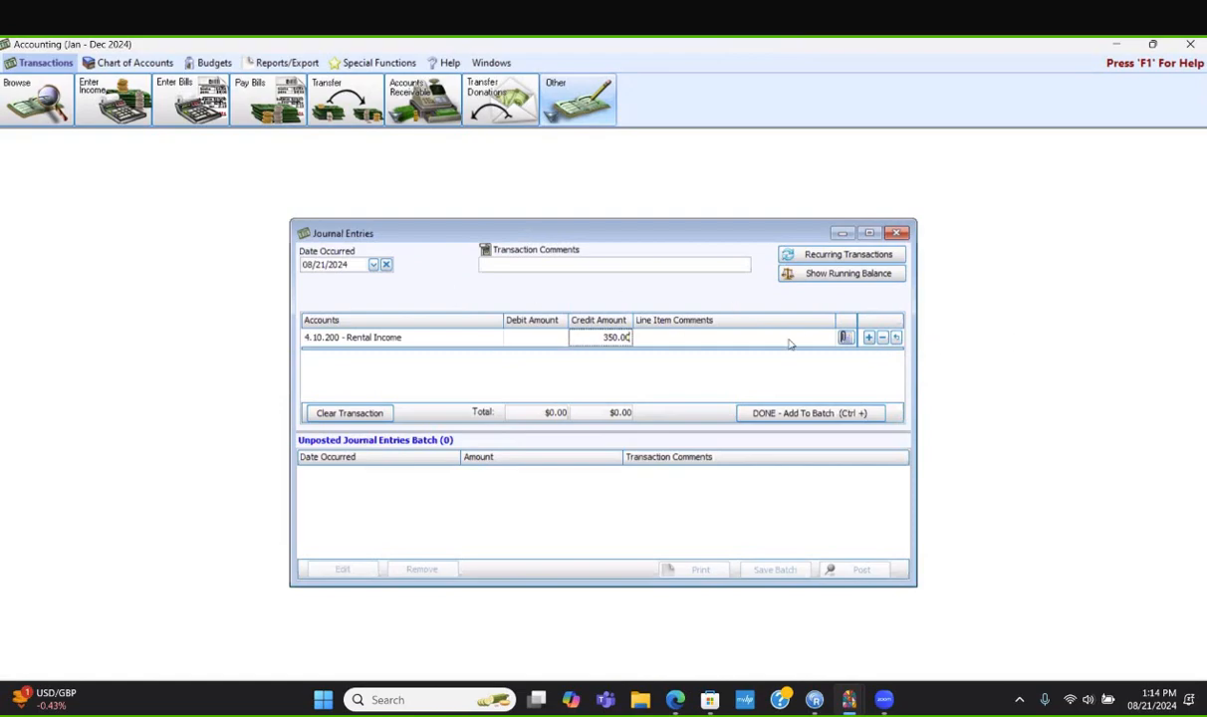
left_click(868, 338)
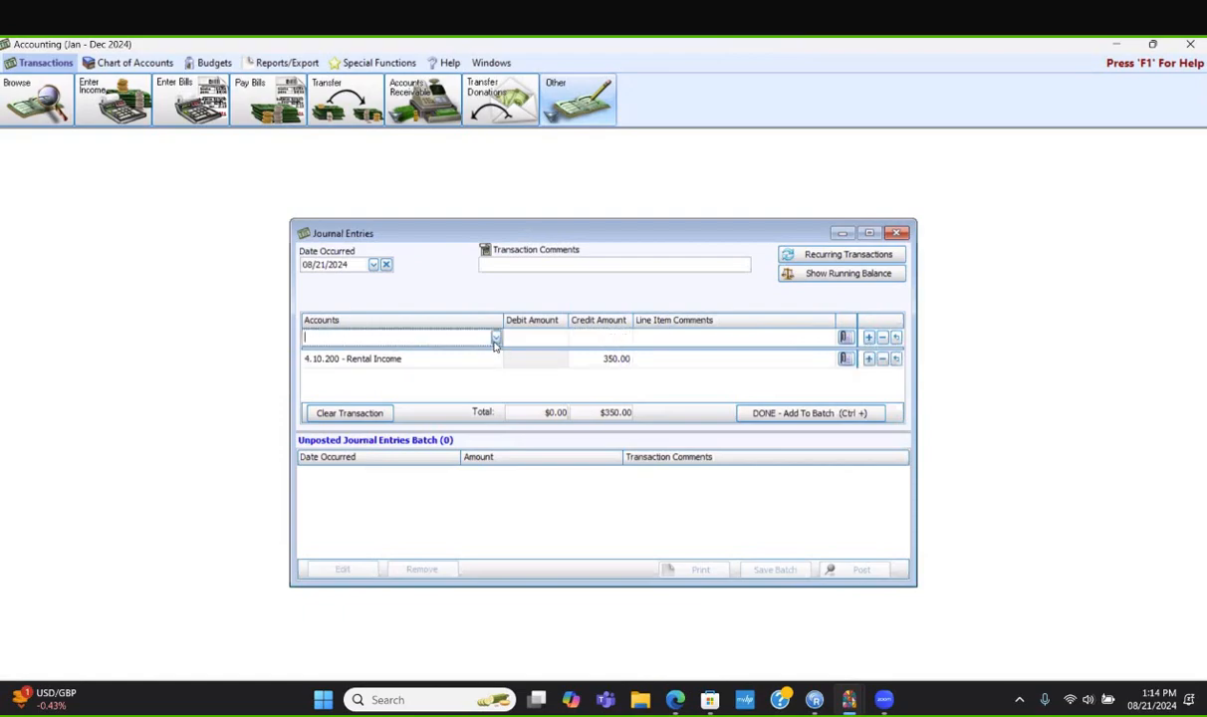
Debit 350.00 to 5.20.100 - Building Fund Expenses and add the journal entry to the batch.
type("build")
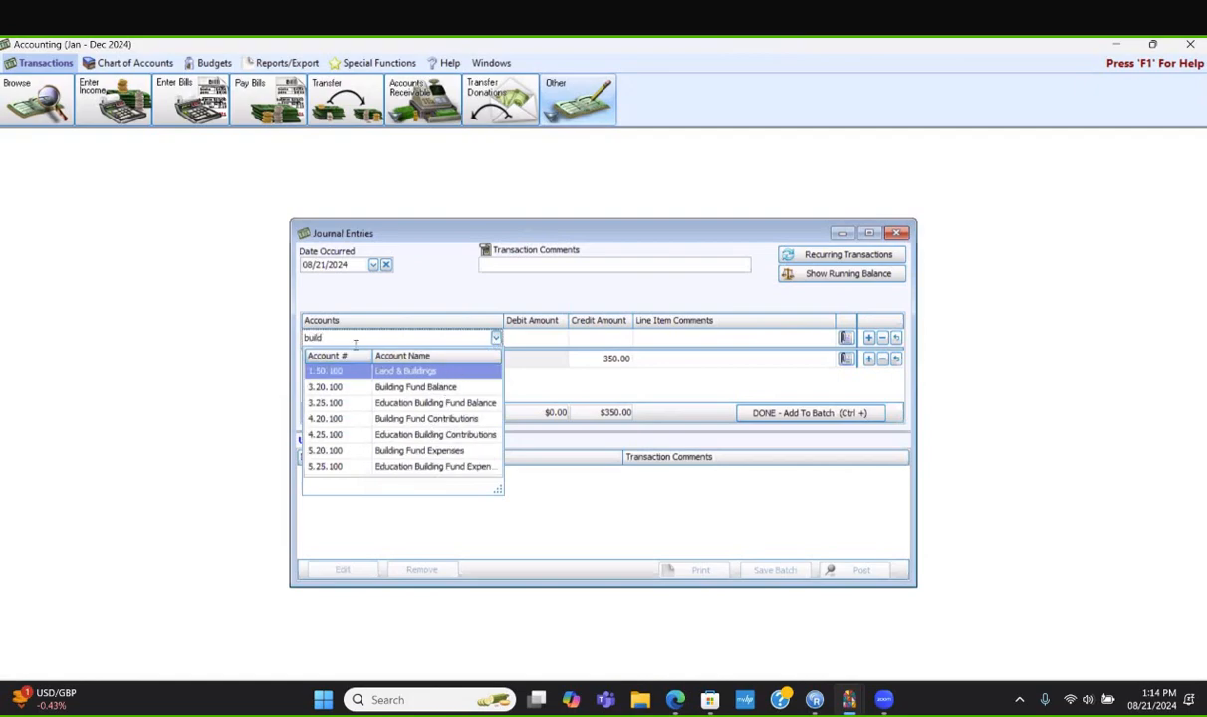
left_click(418, 454)
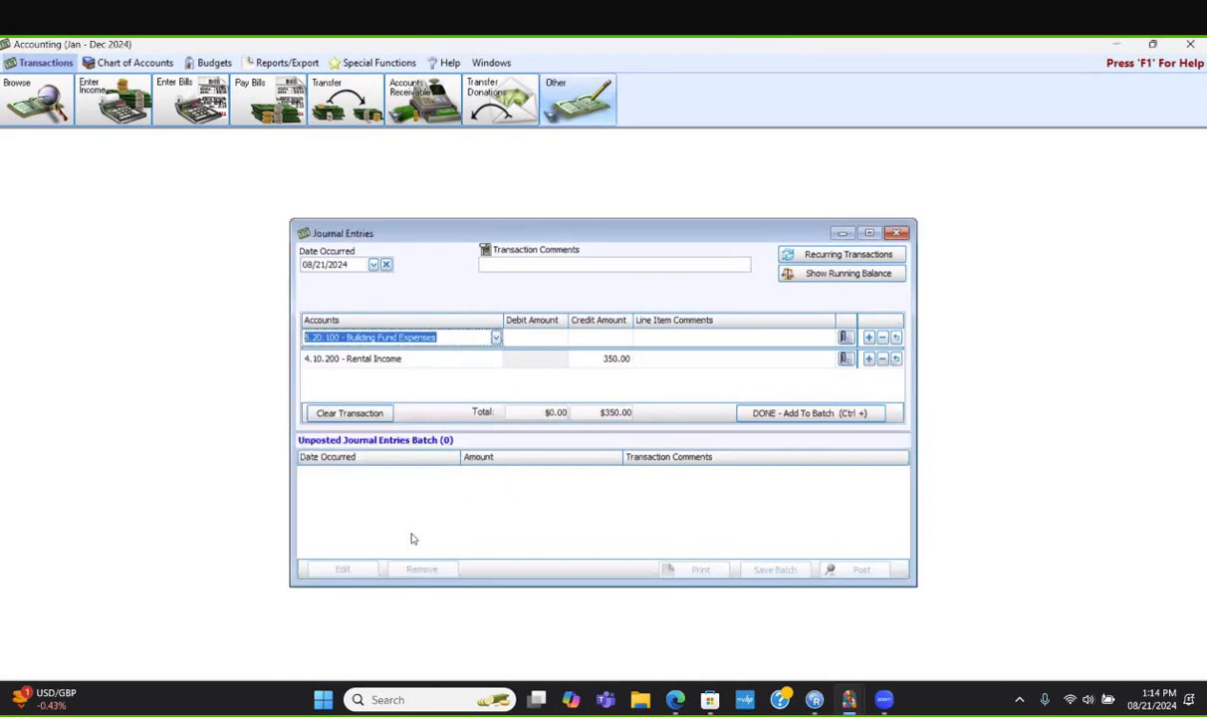
left_click(565, 336)
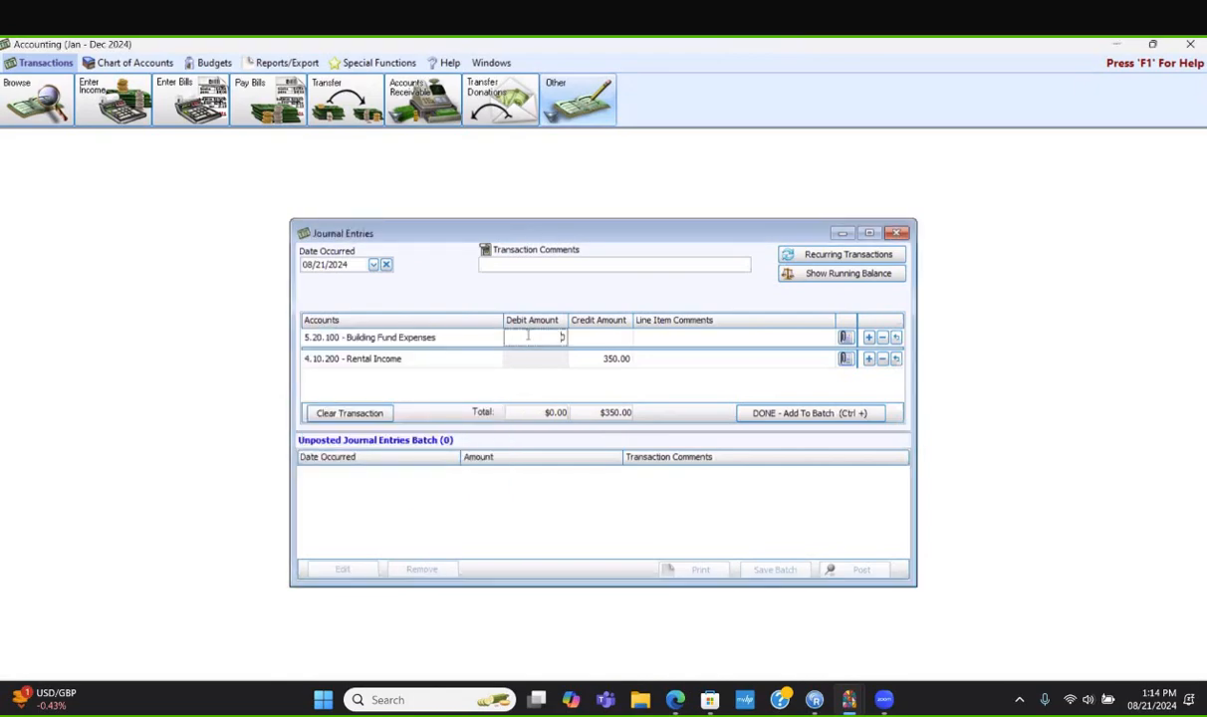
type("350.00")
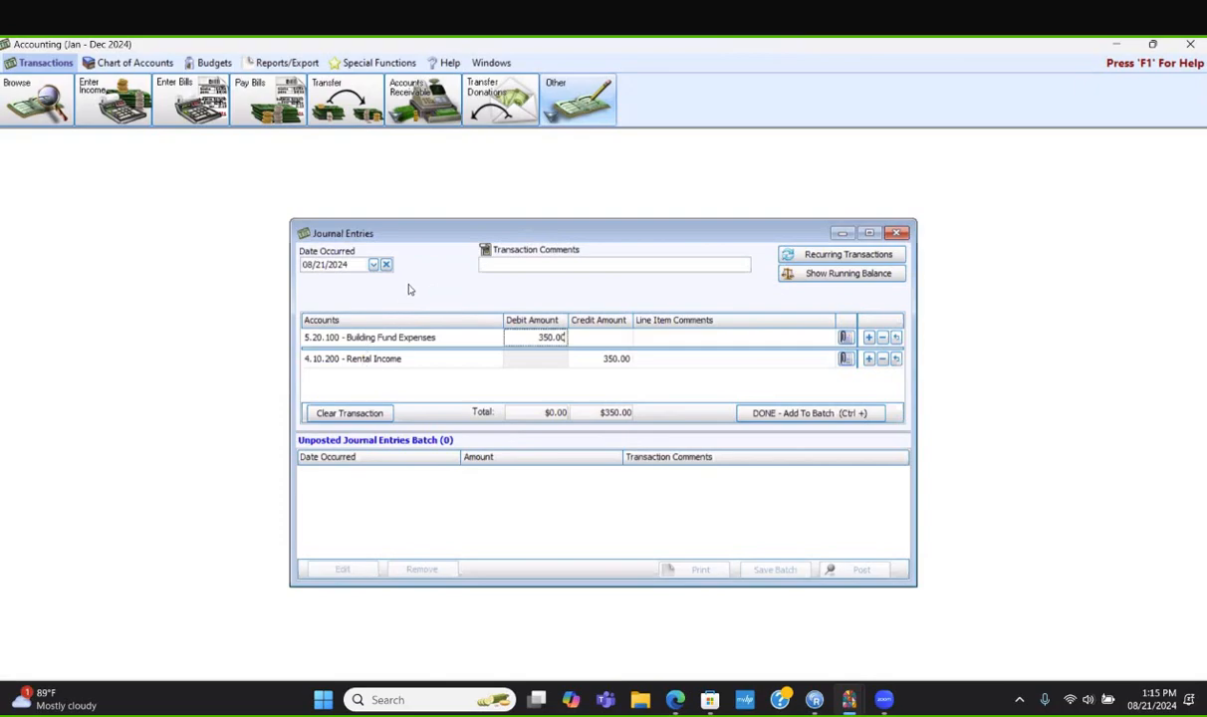
left_click(812, 415)
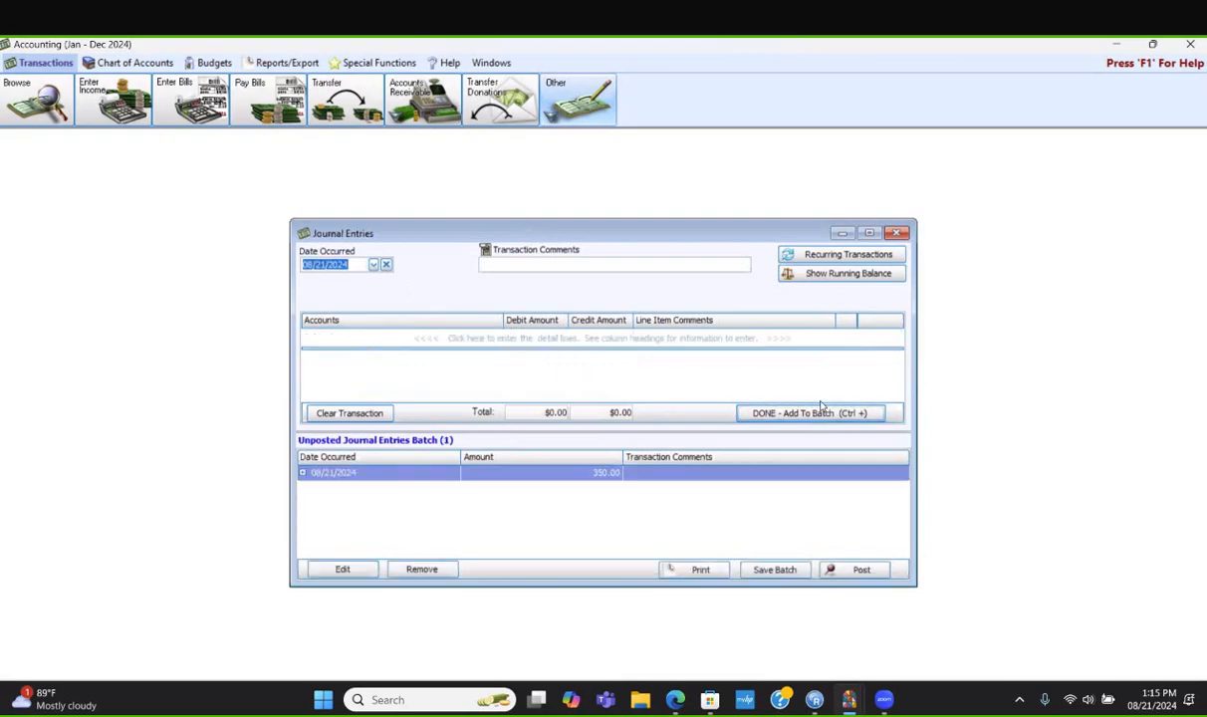
Examine the running balances for the batched journal entry and reopen the entry to review its debit and credit lines.
left_click(838, 277)
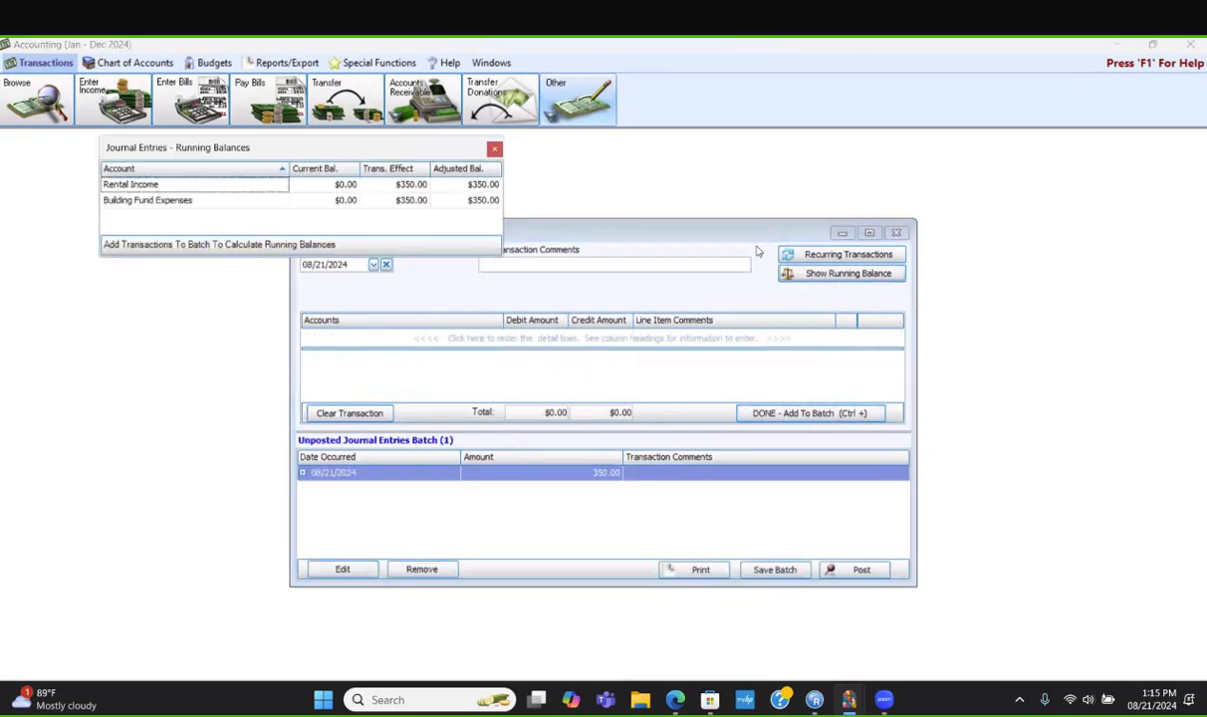
left_click_drag(330, 151, 347, 159)
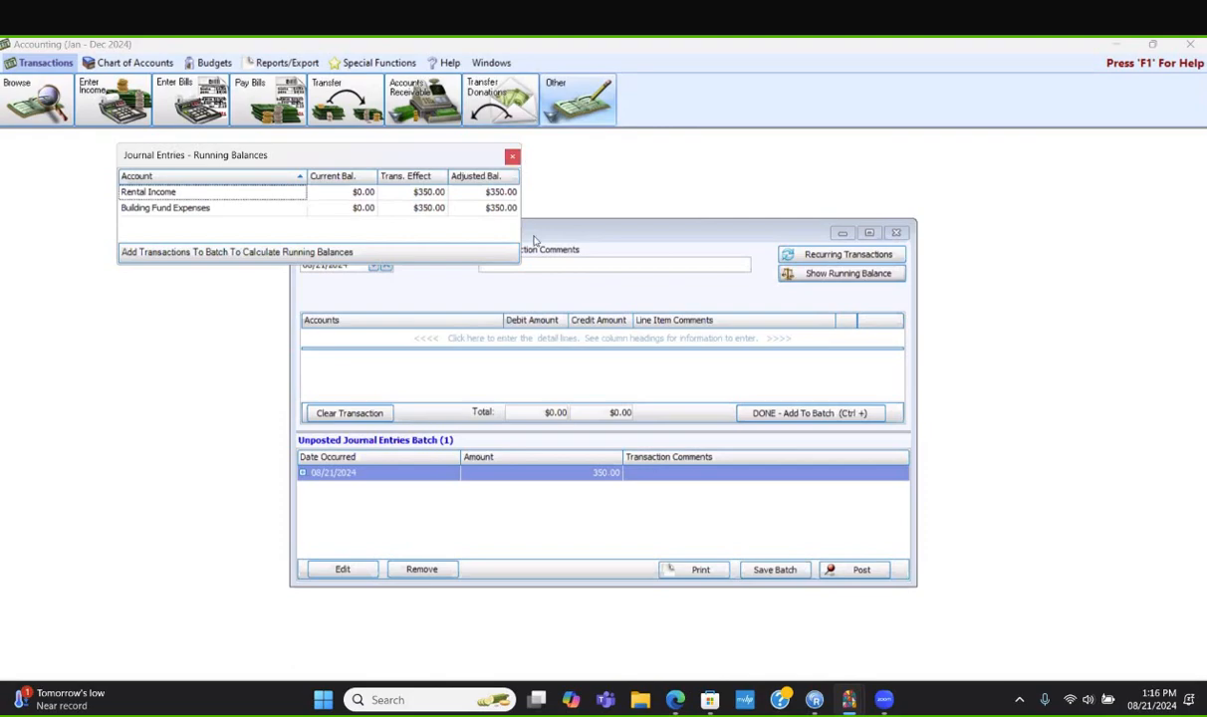
double_click(574, 474)
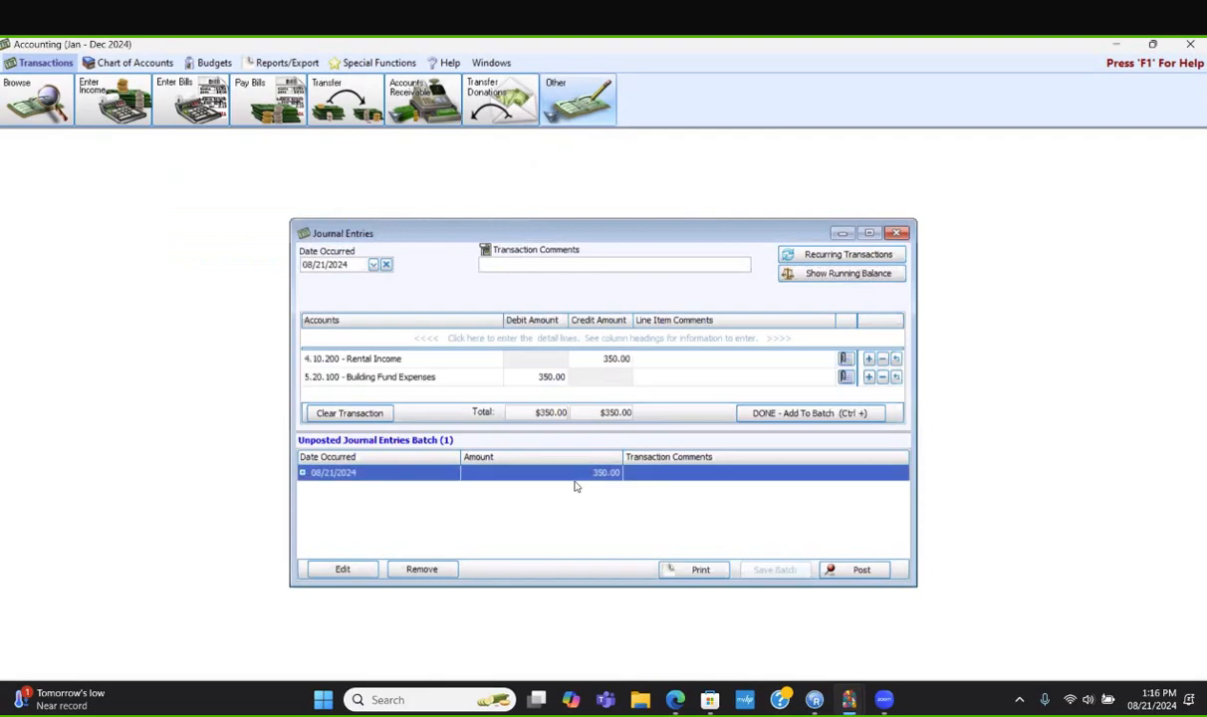
left_click(759, 410)
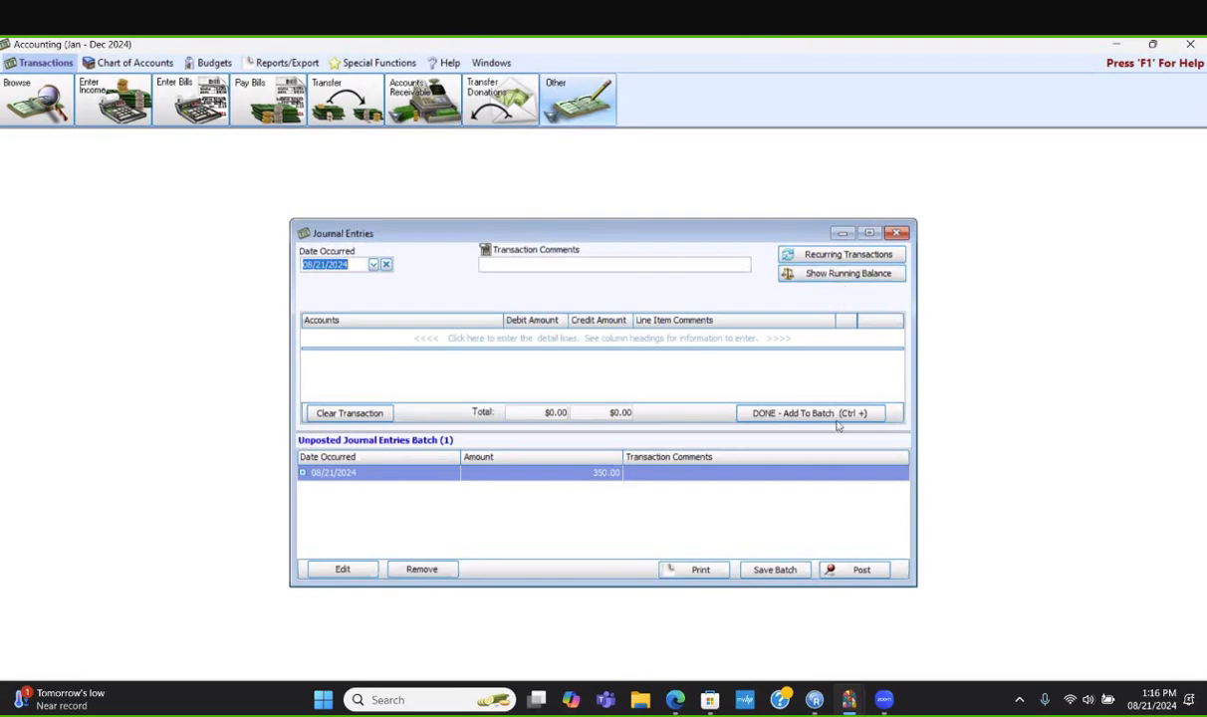
double_click(577, 474)
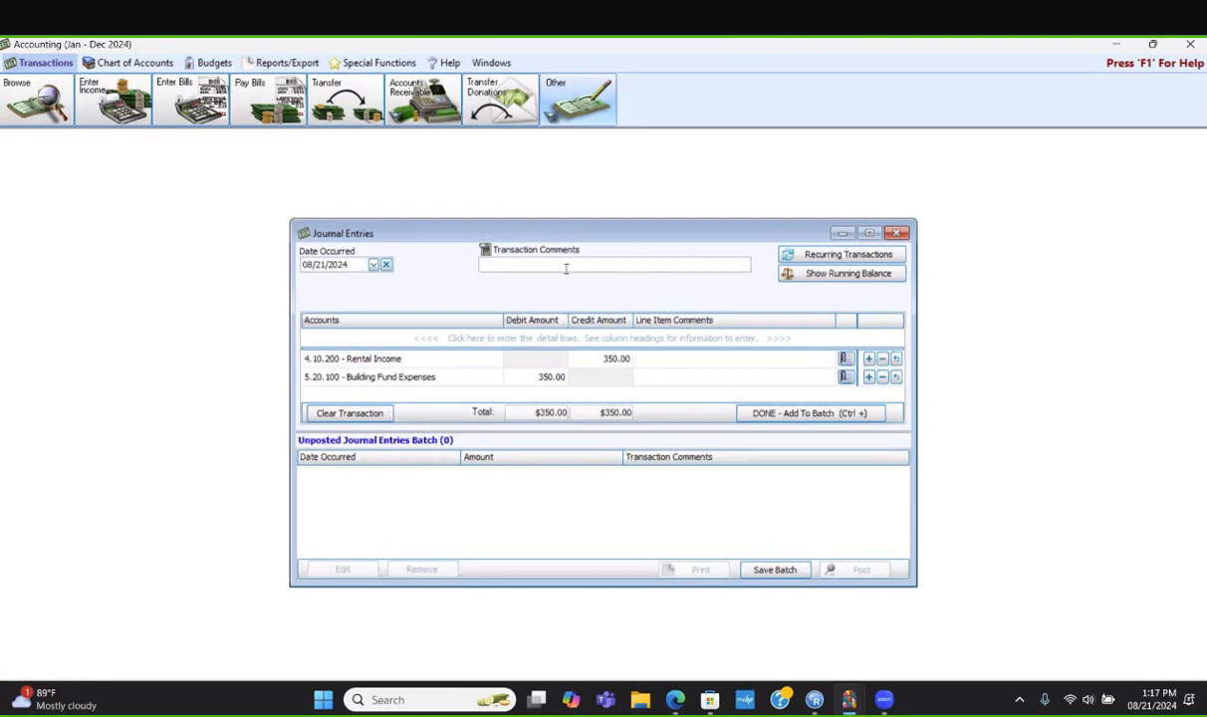
Paste the recurring Investment Earnings transaction into the batch and return the open 350.00 Rental Income entry to the batch.
left_click(863, 255)
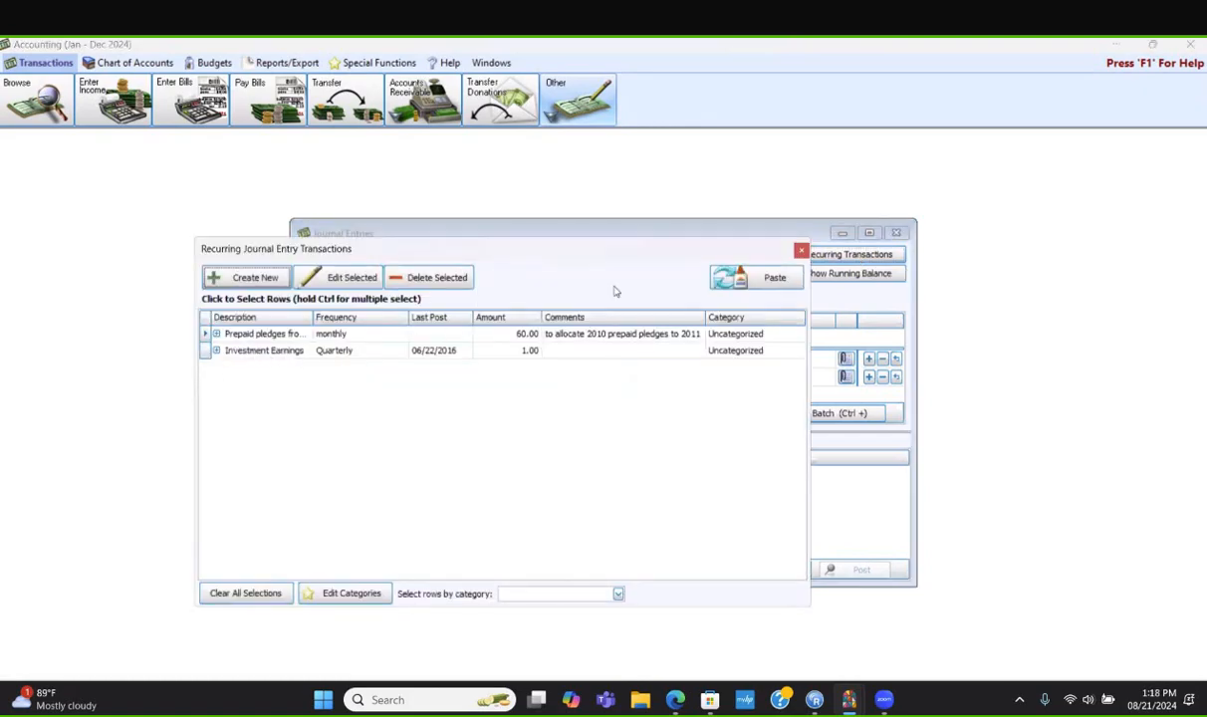
left_click(205, 350)
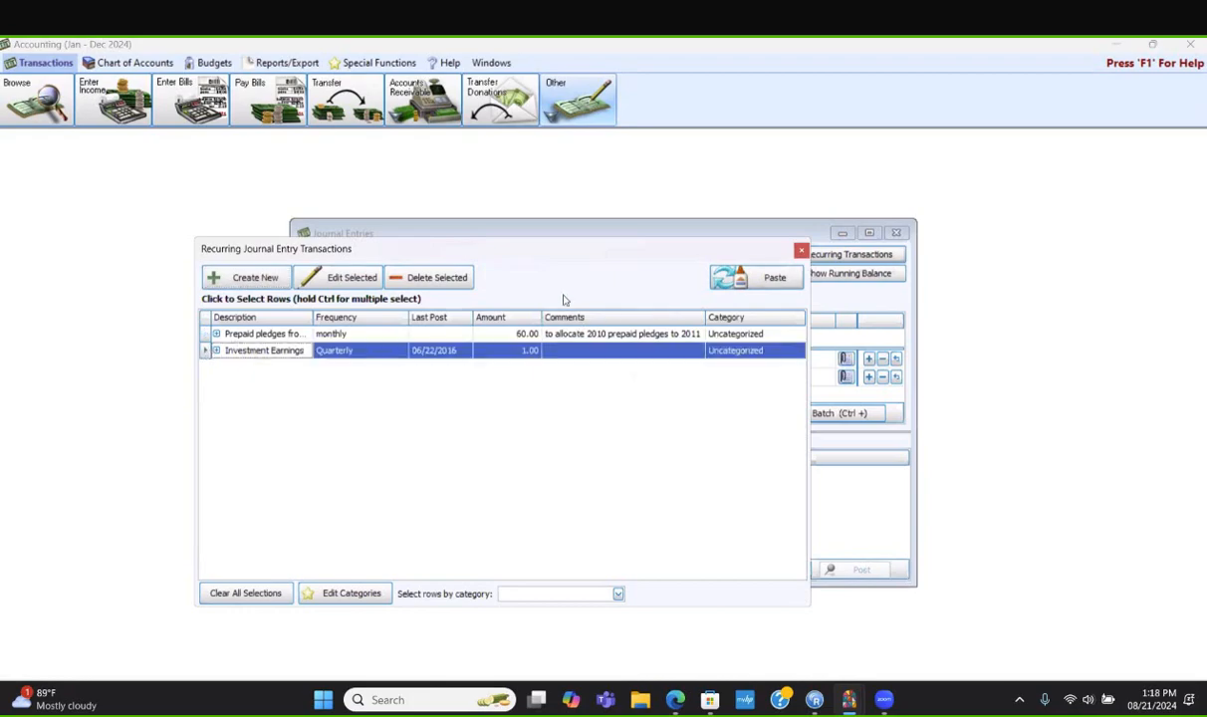
left_click(726, 277)
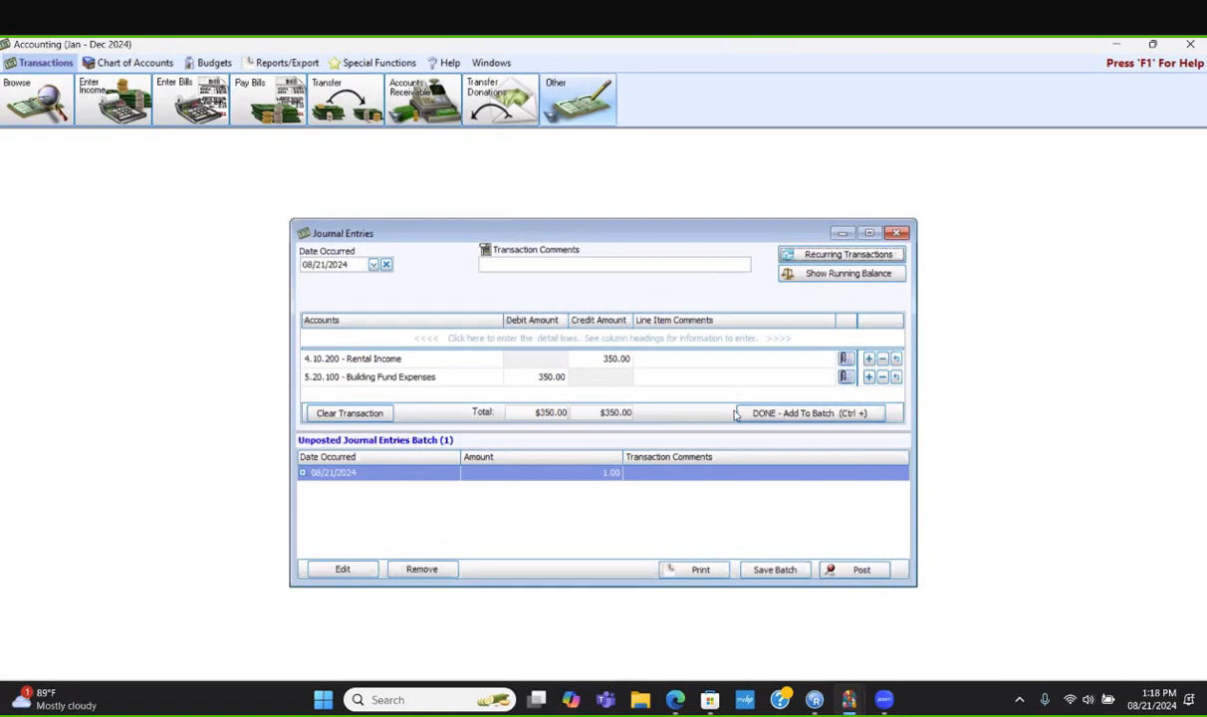
left_click(811, 414)
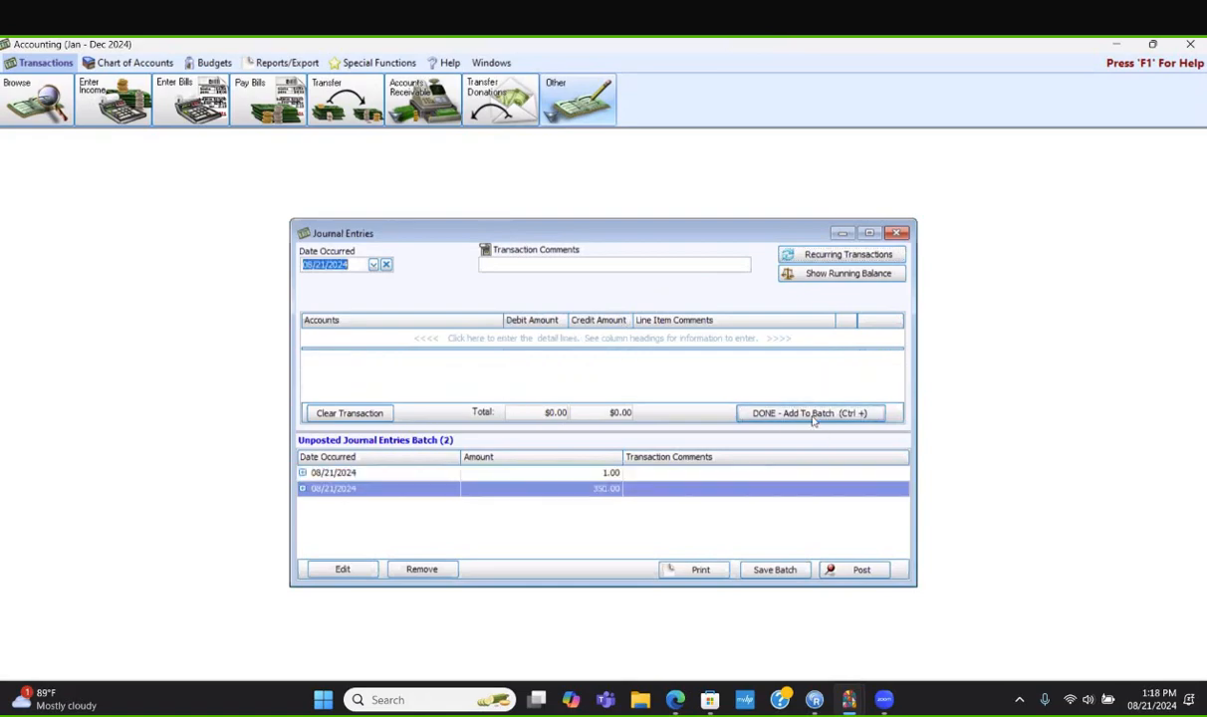
Reopen the 1.00 batch entry and remove its 4.25.315 - Gain/Loss on Investments line.
double_click(554, 474)
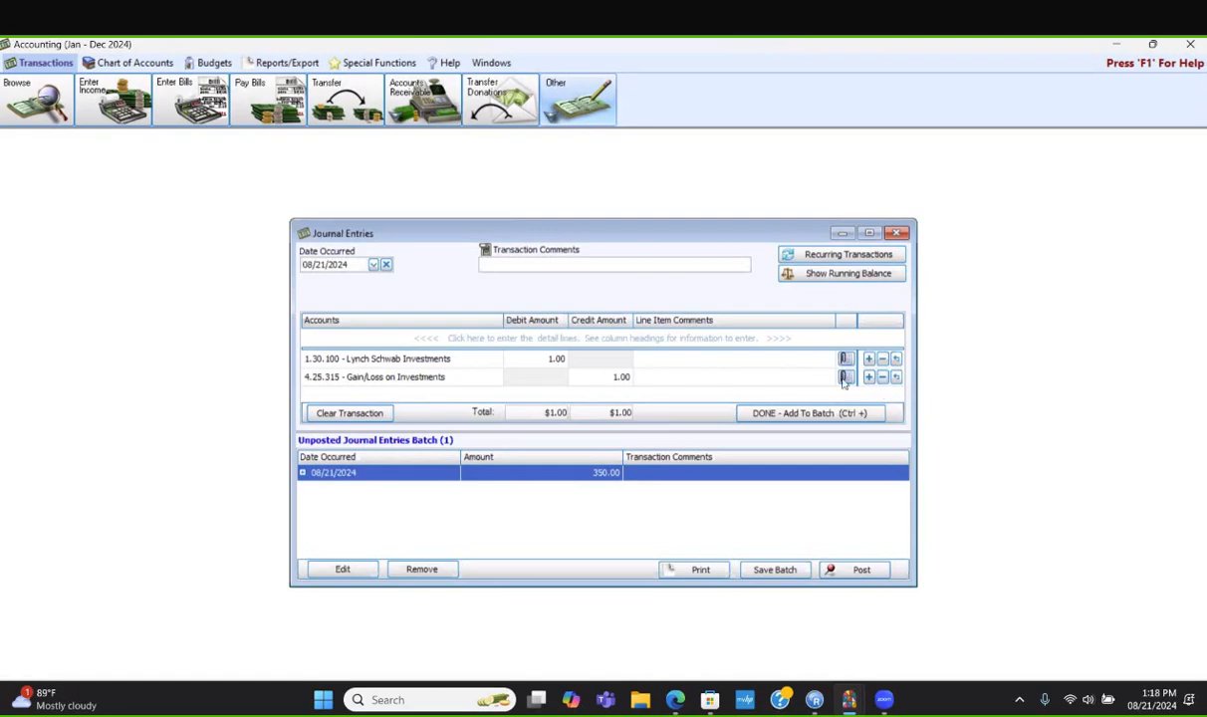
left_click(543, 358)
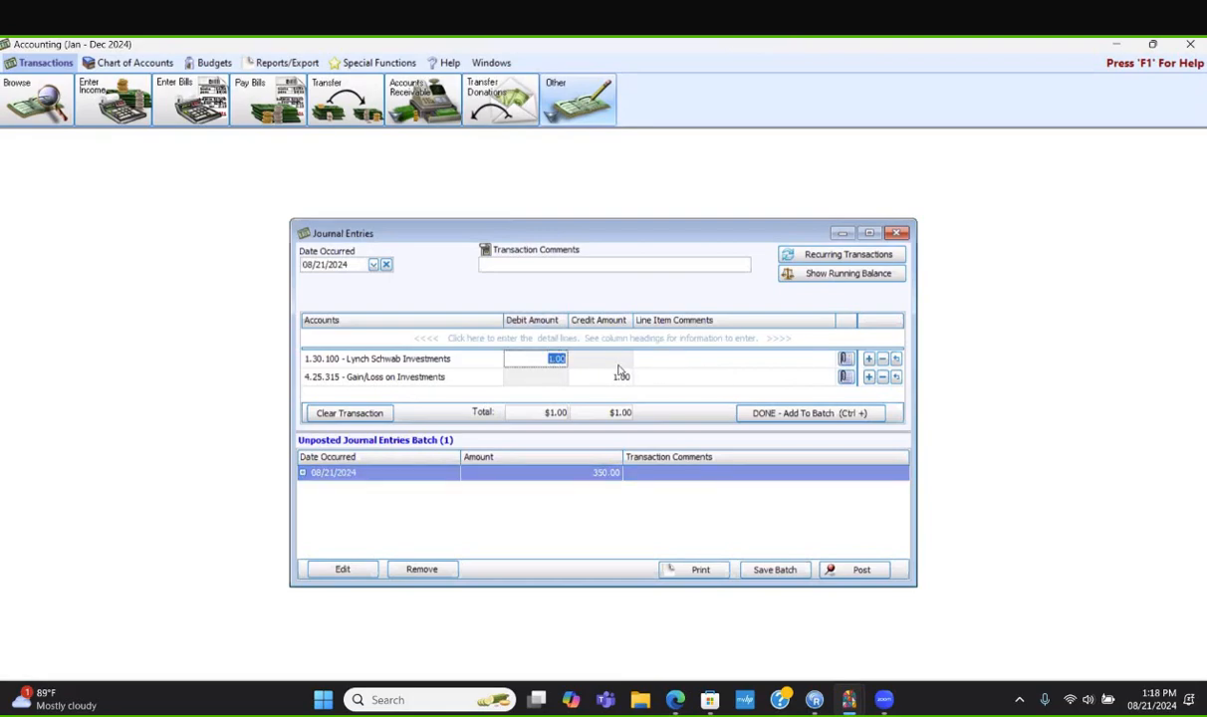
left_click(877, 380)
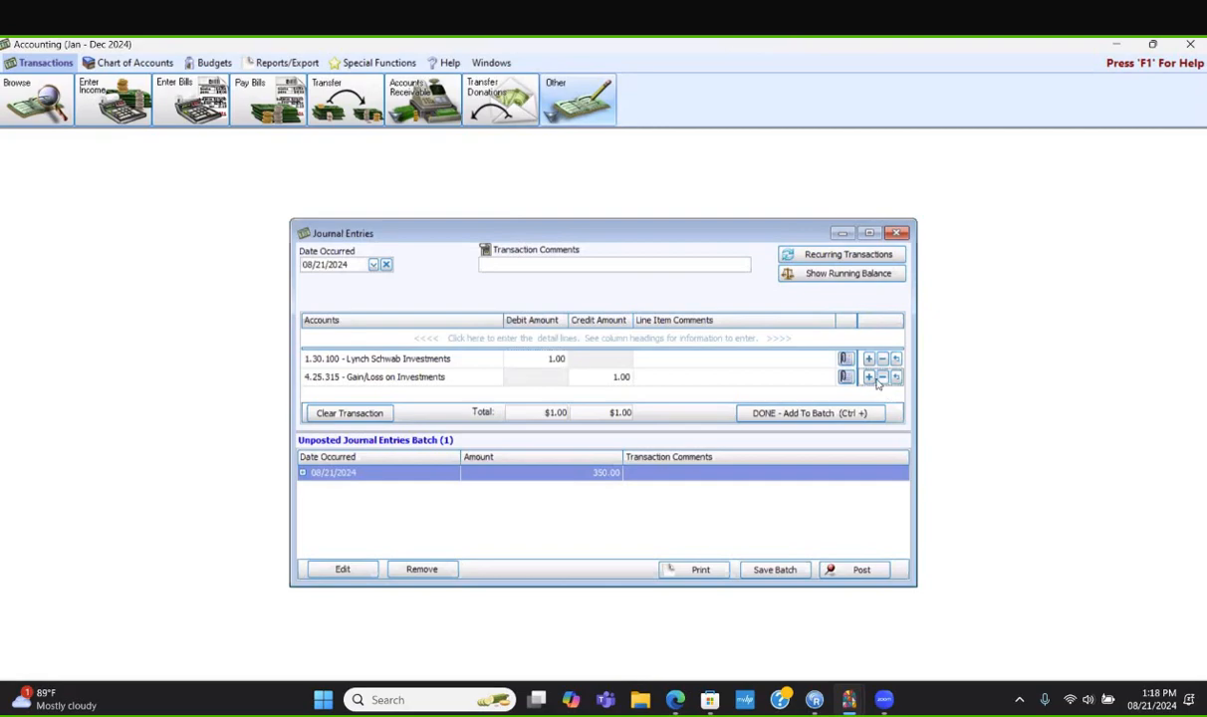
left_click(877, 382)
Set the Lynch Schwab Investments debit to 123.45 and add a detail line for the 3.40.110 memorial fund balance account.
left_click(551, 360)
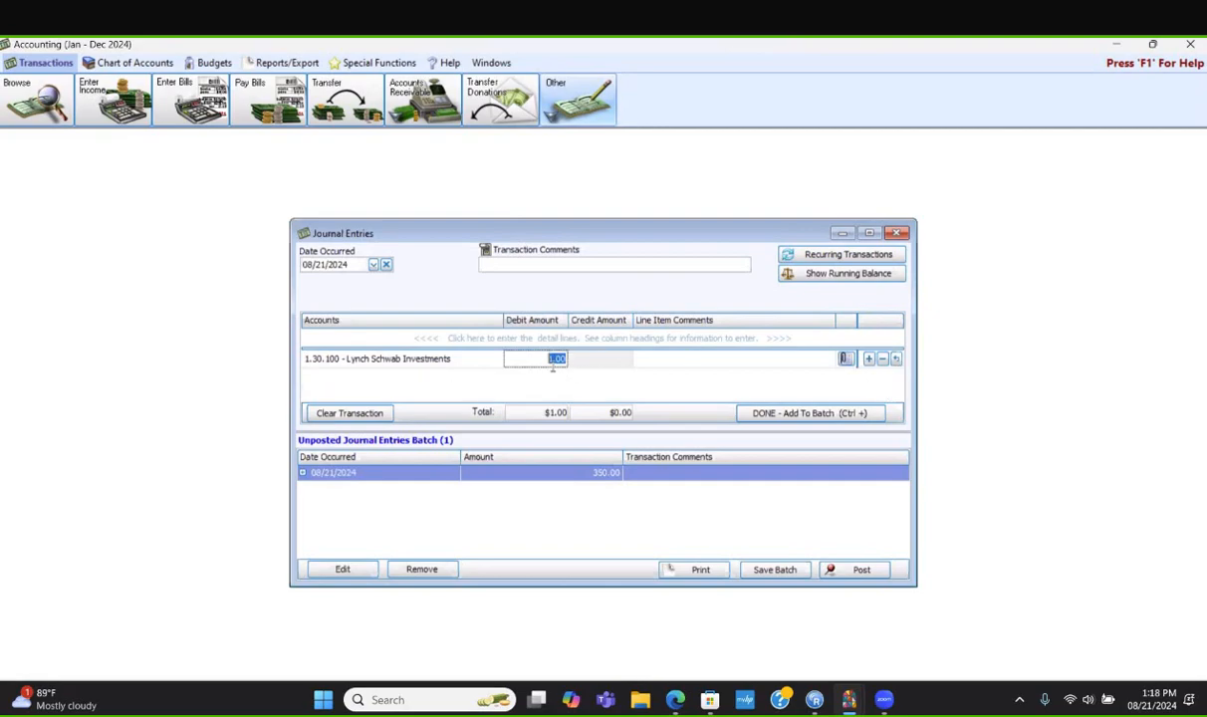
type("123.45")
left_click(869, 358)
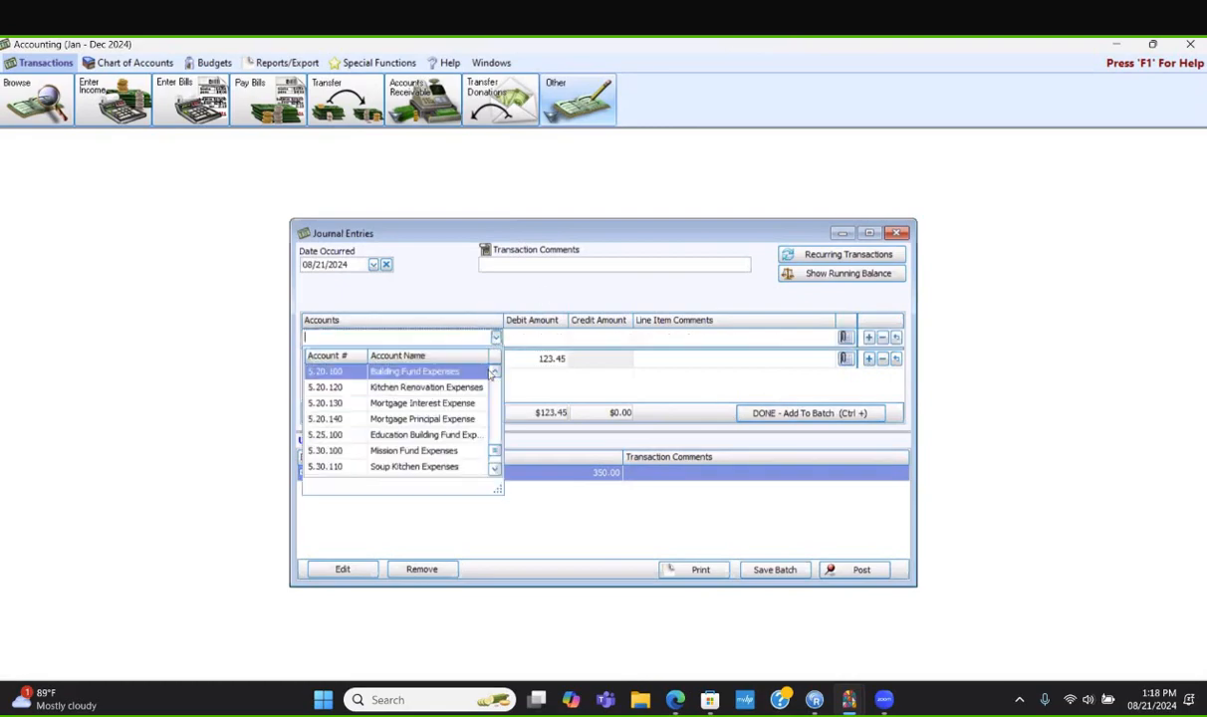
scroll(489, 386, "up", 5)
scroll(492, 394, "up", 10)
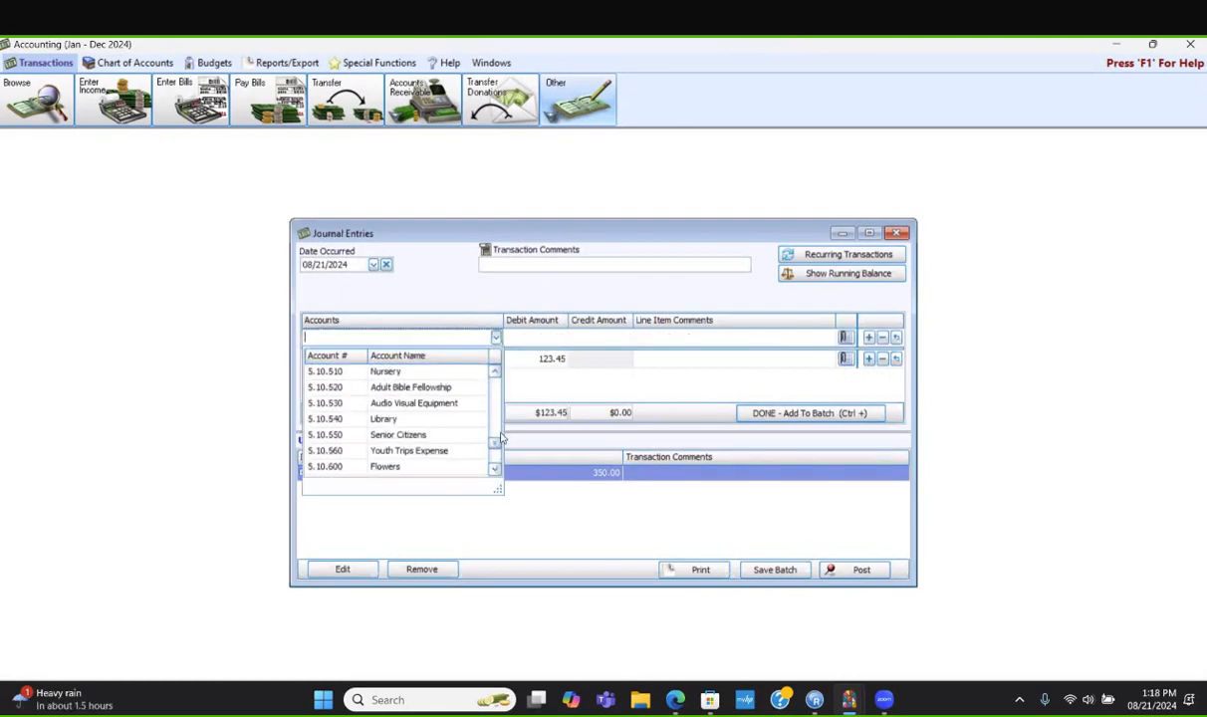
scroll(493, 418, "up", 15)
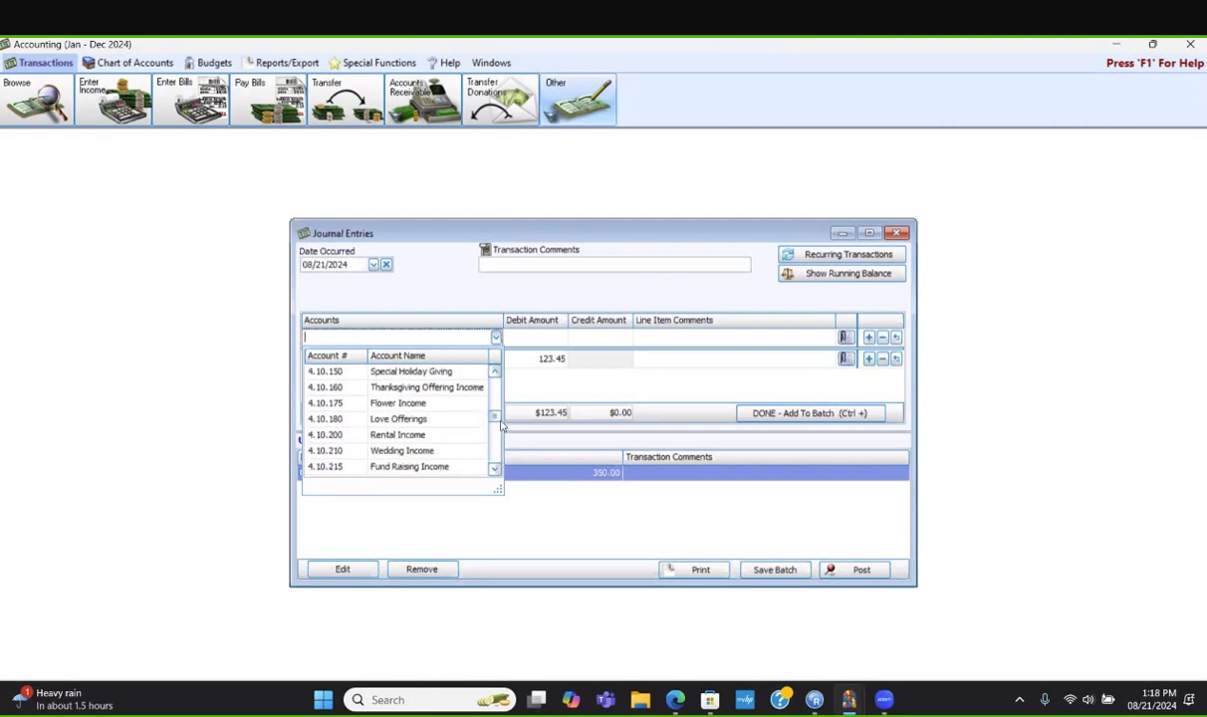
scroll(460, 442, "down", 2)
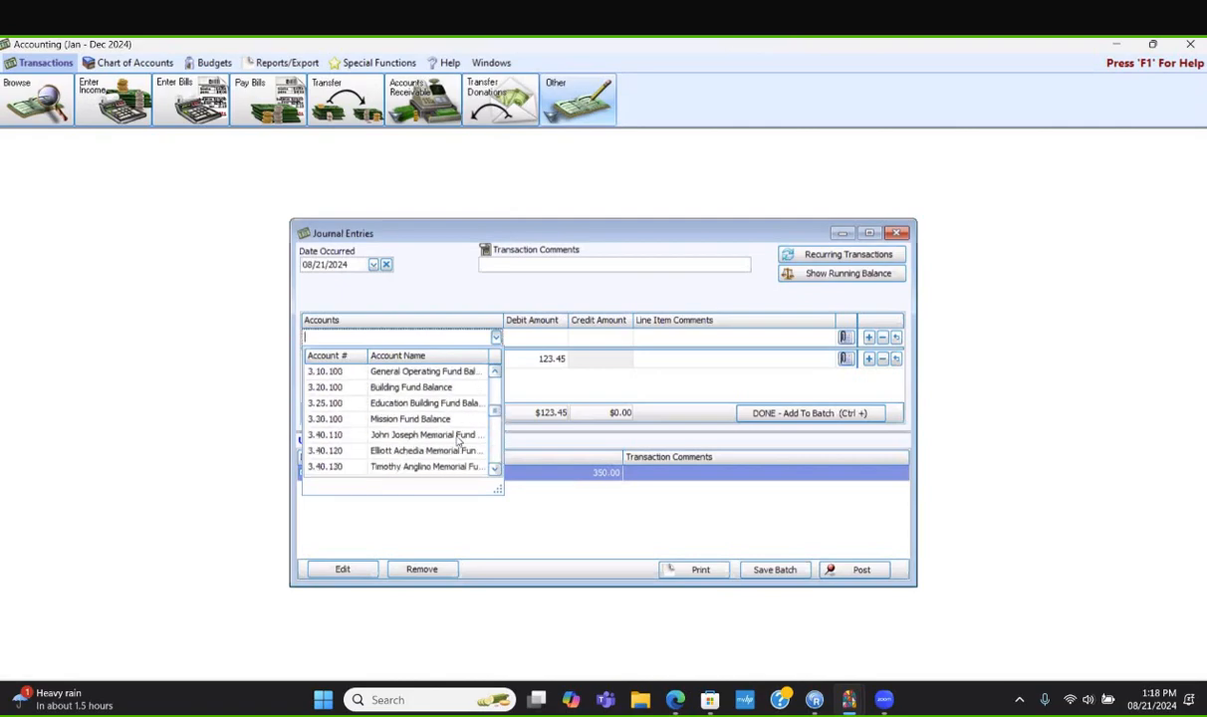
scroll(458, 441, "down", 6)
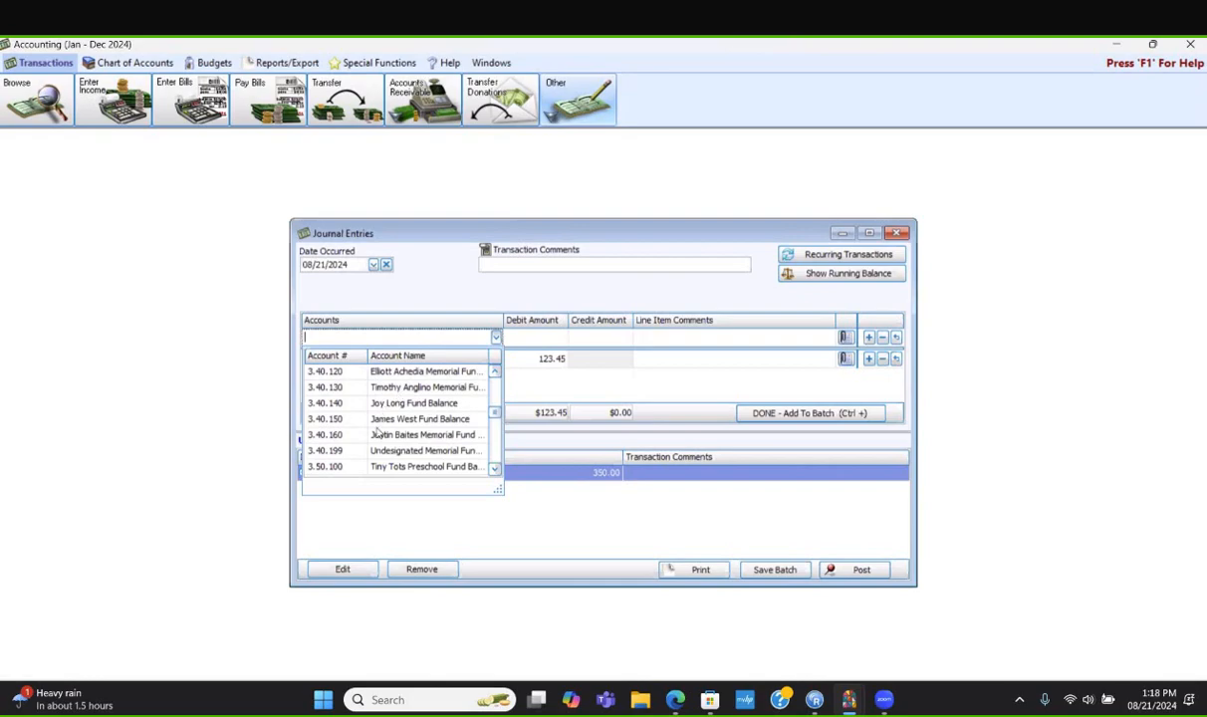
scroll(379, 425, "down", 4)
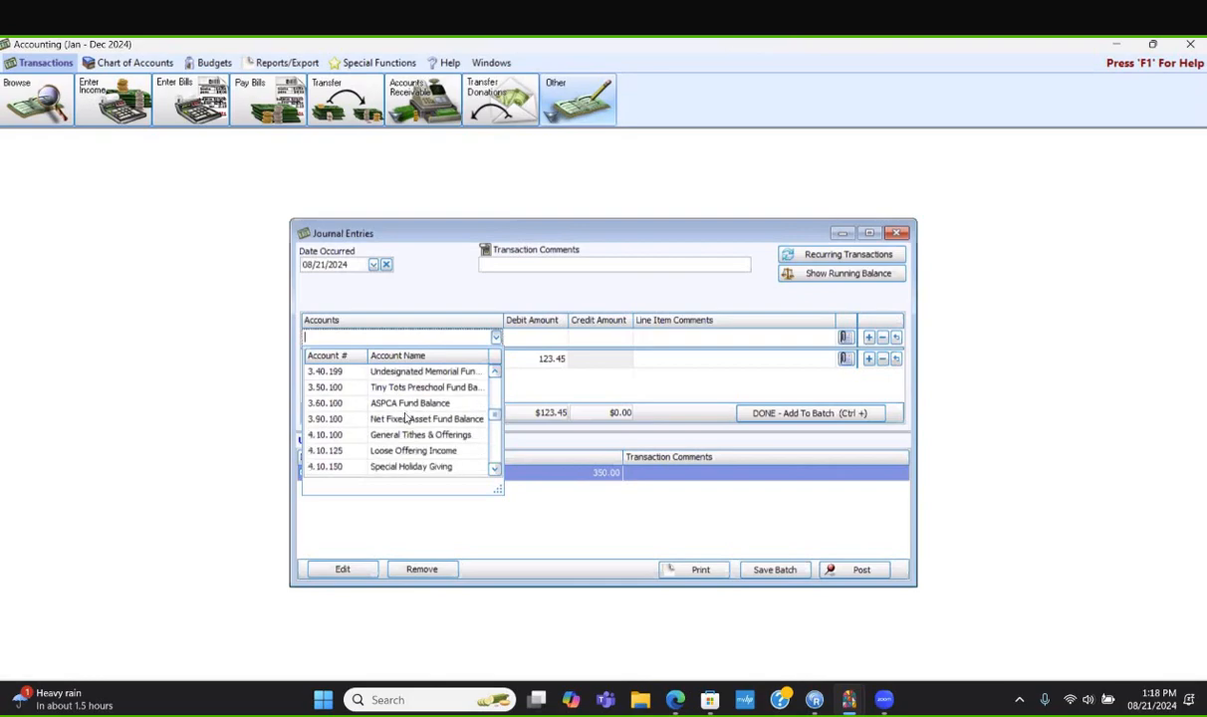
scroll(393, 408, "up", 1)
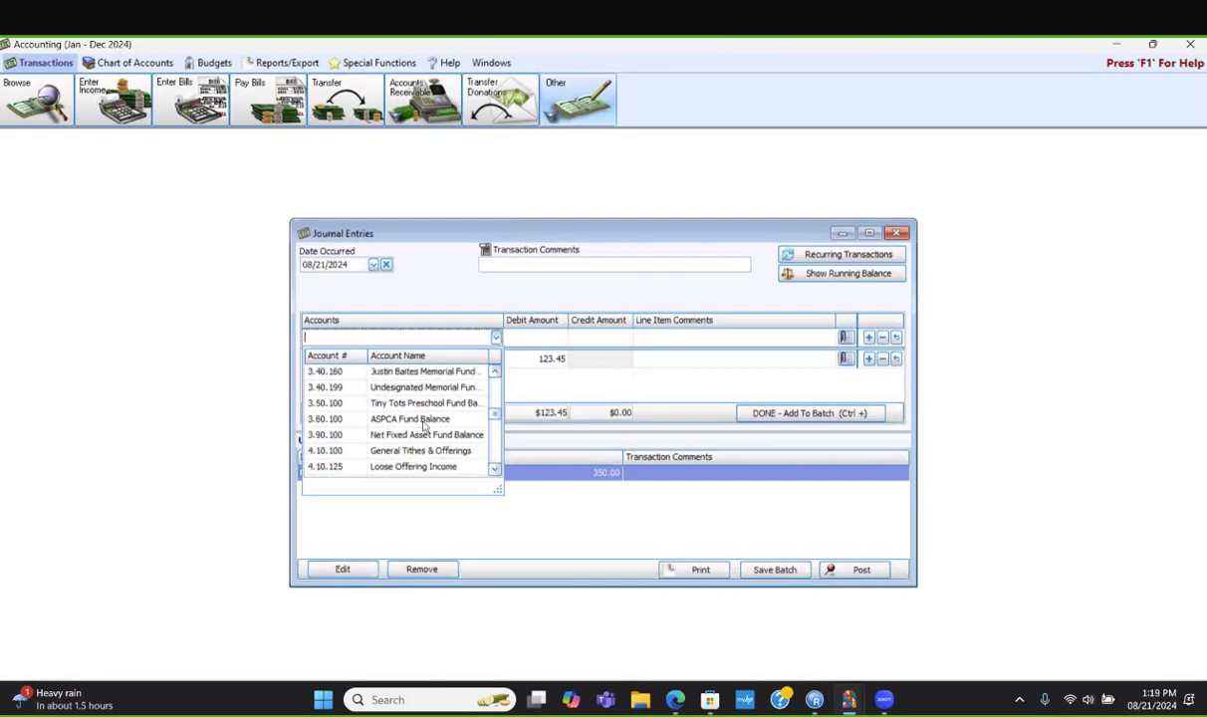
scroll(417, 412, "up", 2)
scroll(416, 414, "up", 4)
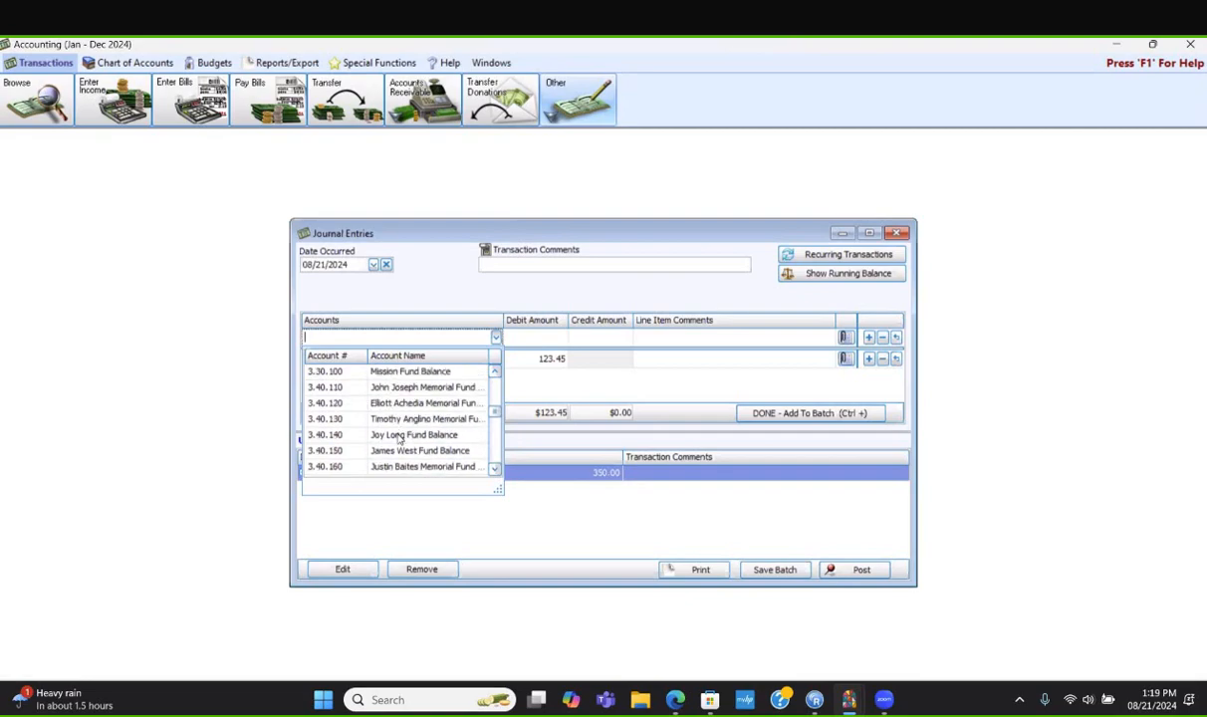
left_click(405, 389)
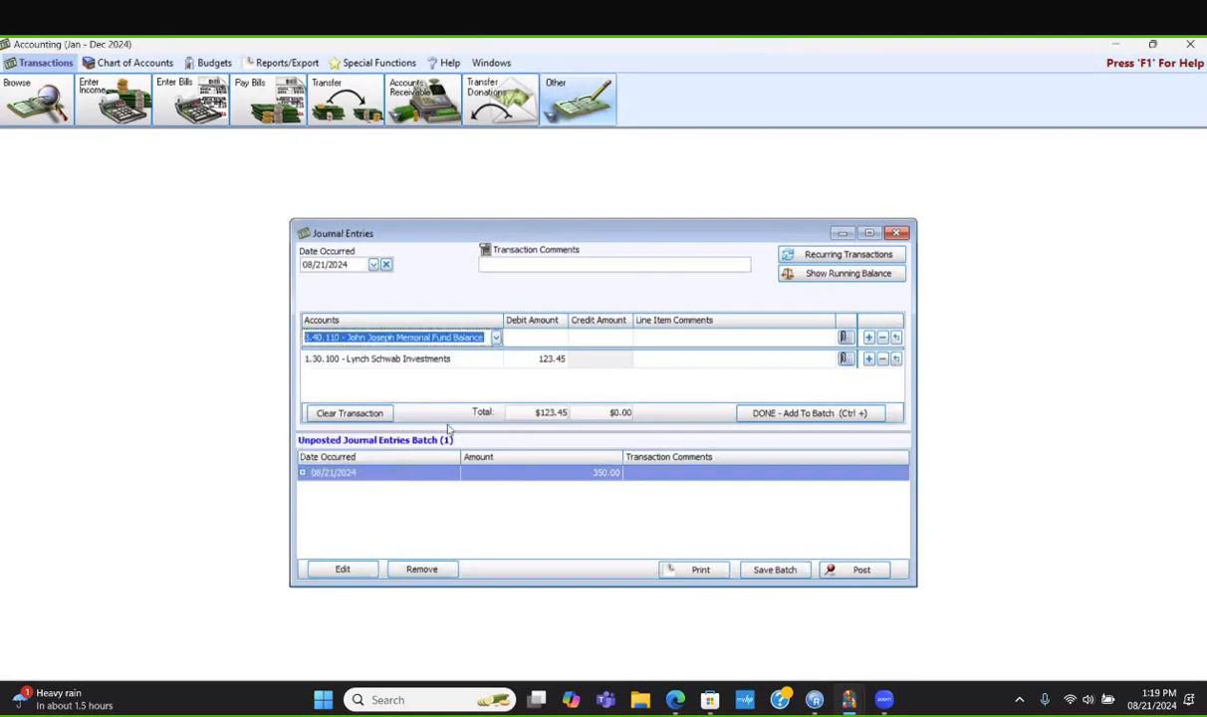
Credit 123.45 to the 3.40.110 memorial fund balance line and add the journal entry to the batch.
left_click(580, 337)
type("1")
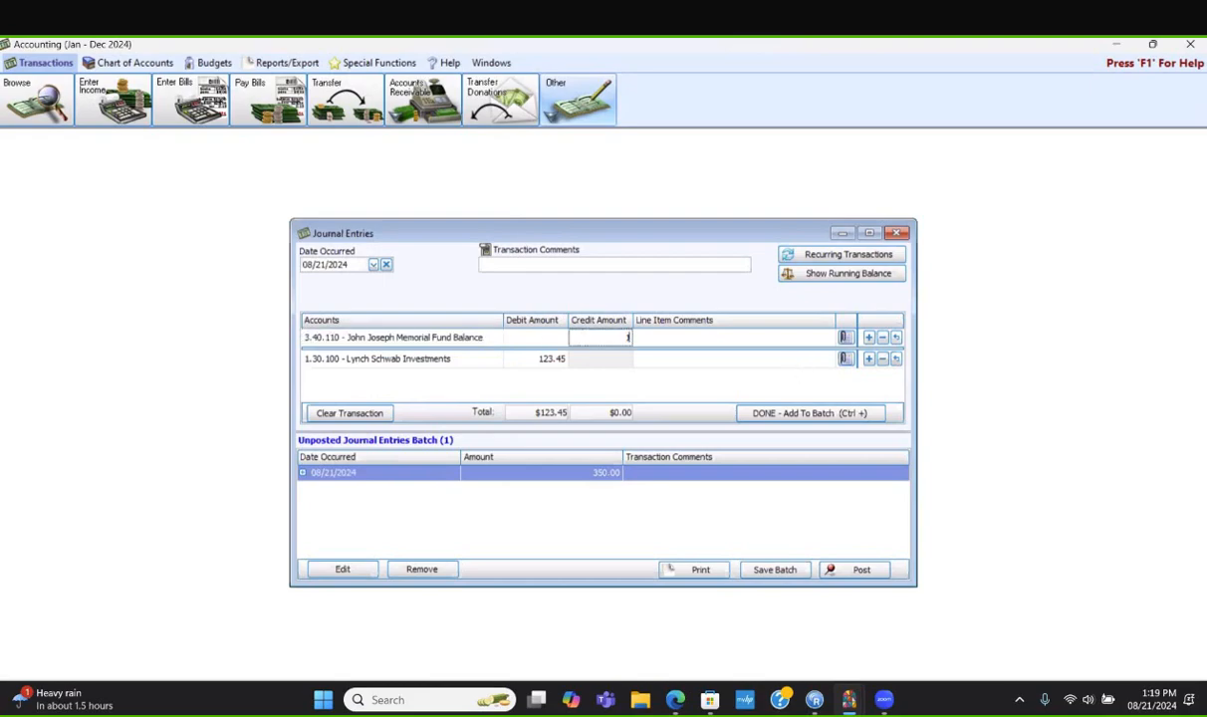
type("23.45")
left_click(820, 413)
Show the running balances for the batched journal entries and examine the transaction effects on each account.
left_click(792, 273)
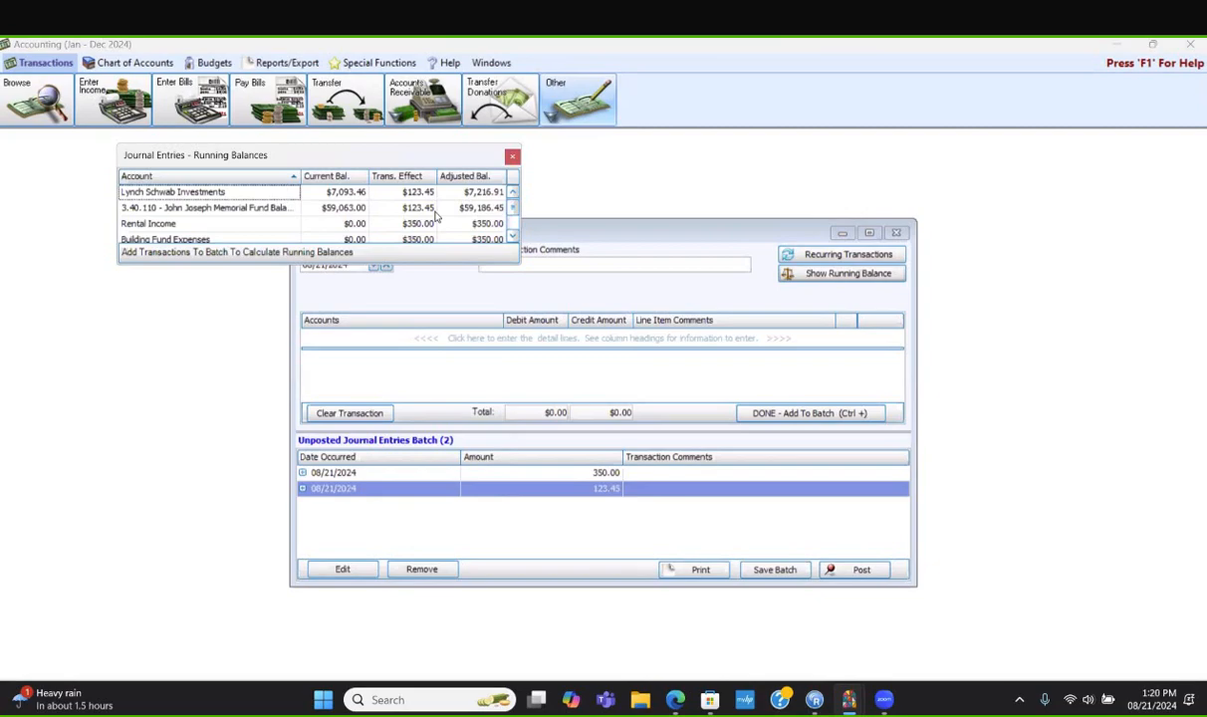
key("XF86AudioRaiseVolume")
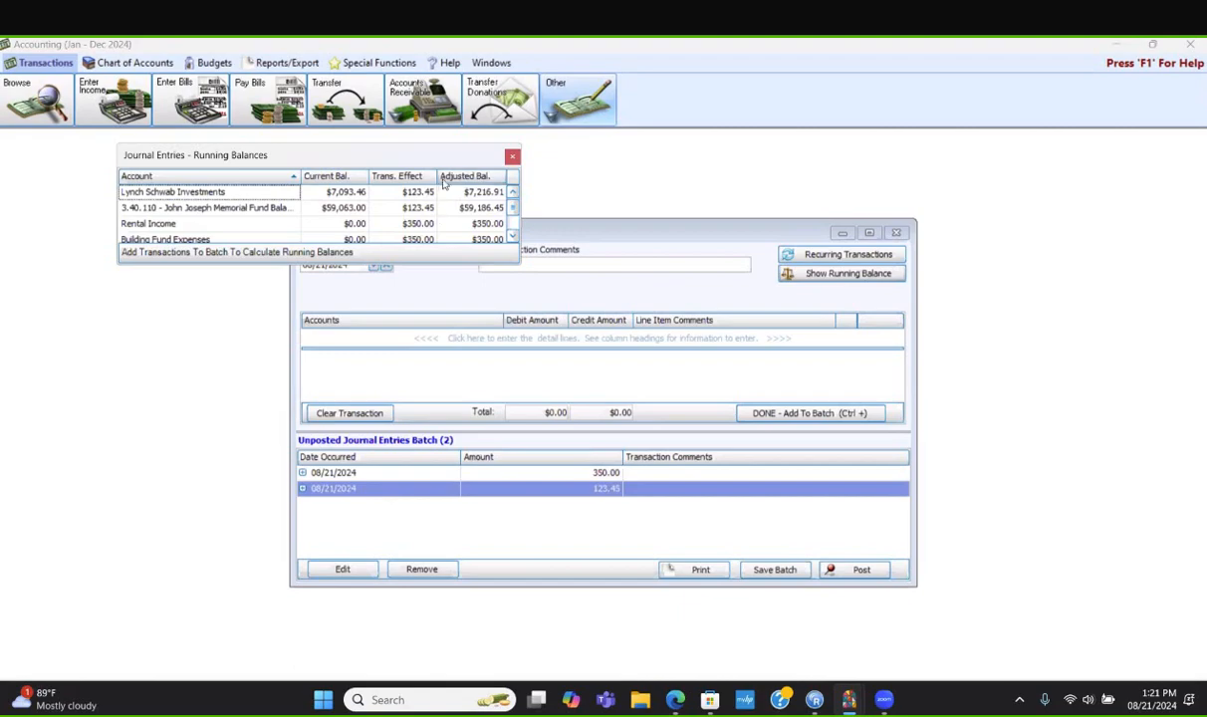
Post the journal entry batch without printing, closing the running balances and Journal Entries windows.
left_click(849, 570)
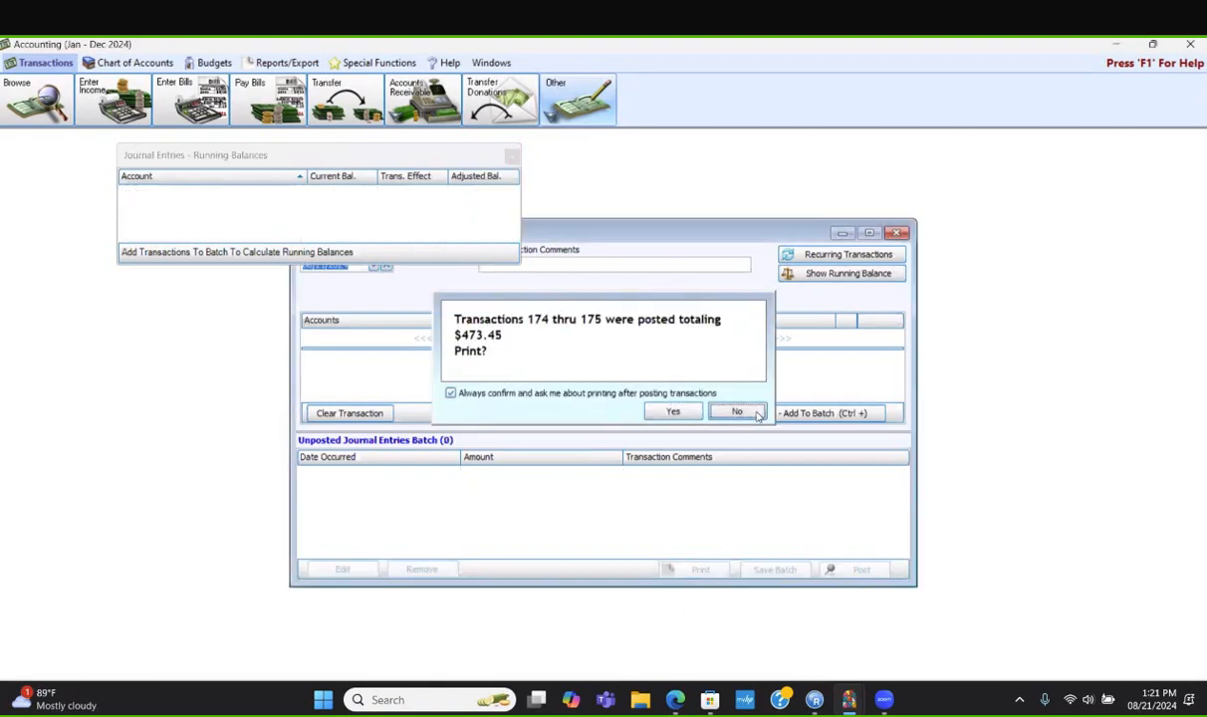
left_click(737, 412)
left_click(511, 156)
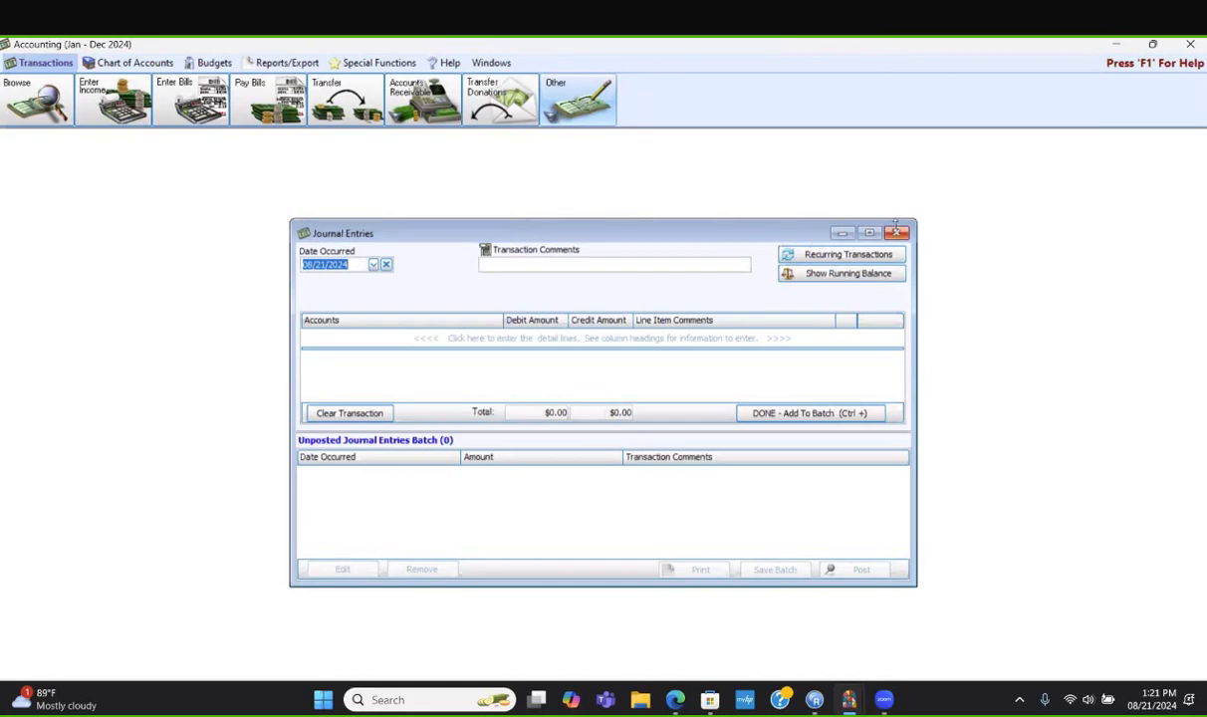
key("Escape")
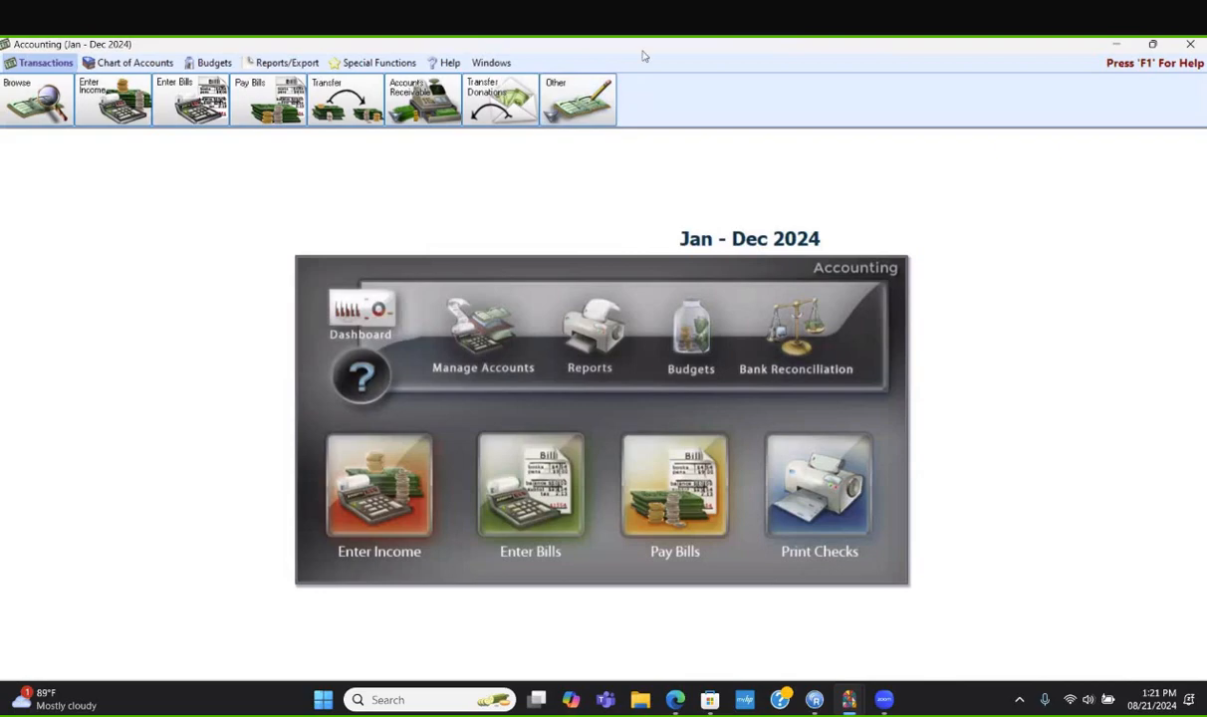